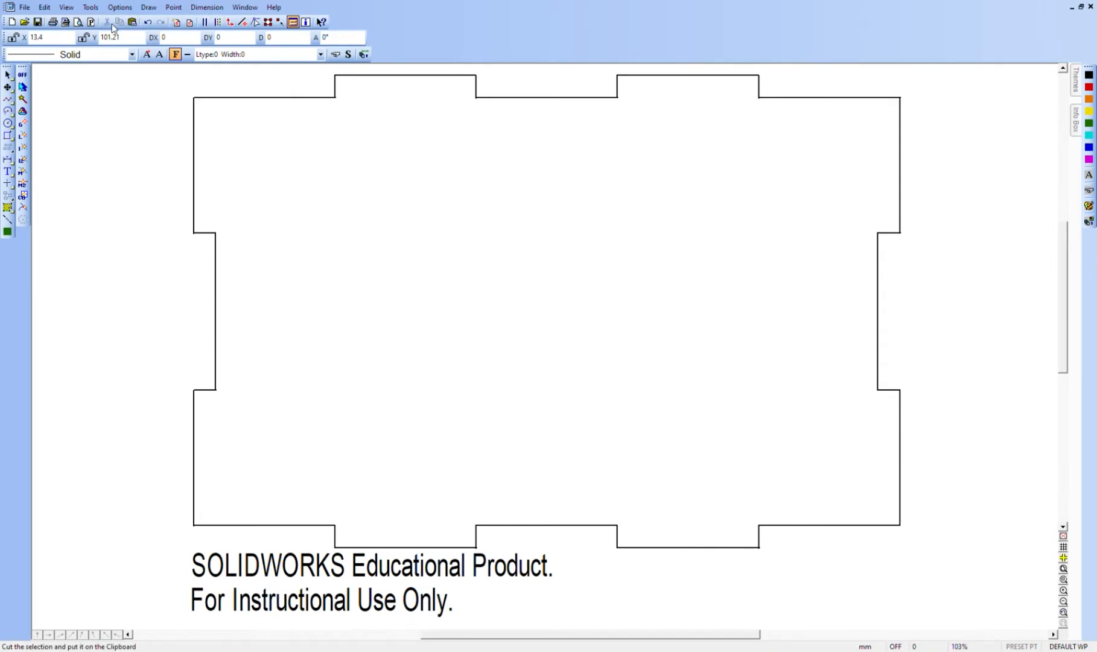
- Delete the two SOLIDWORKS educational text lines beneath the tabbed panel outline
{"action": "left_click", "coordinate": [228, 564]}
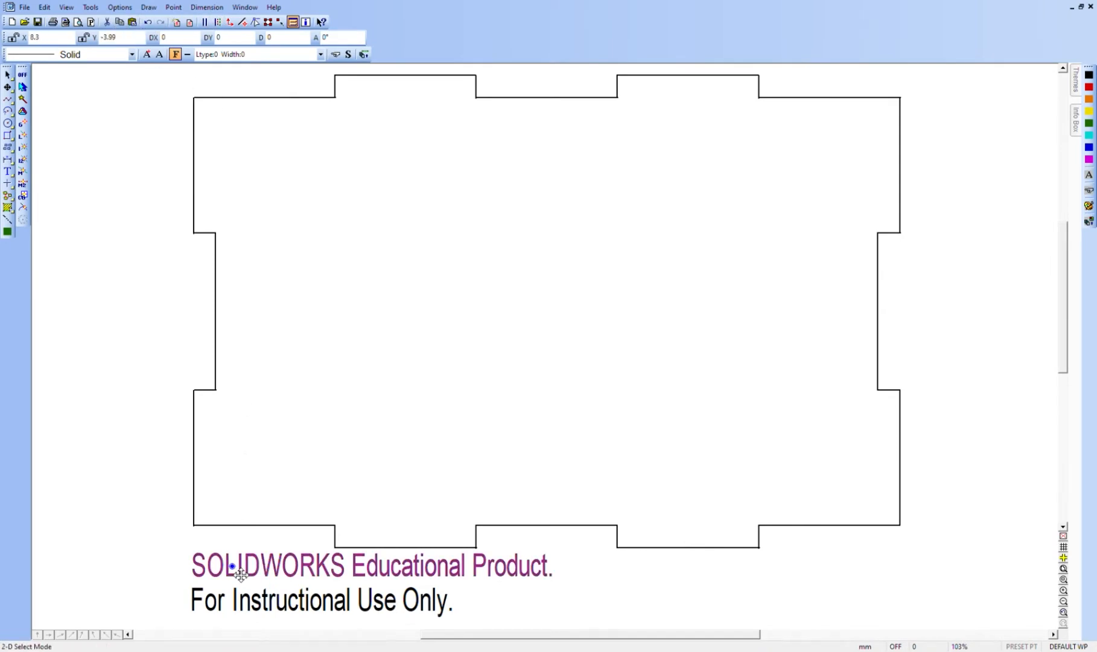
{"action": "key", "text": "Delete"}
{"action": "left_click", "coordinate": [274, 602]}
{"action": "key", "text": "Delete"}
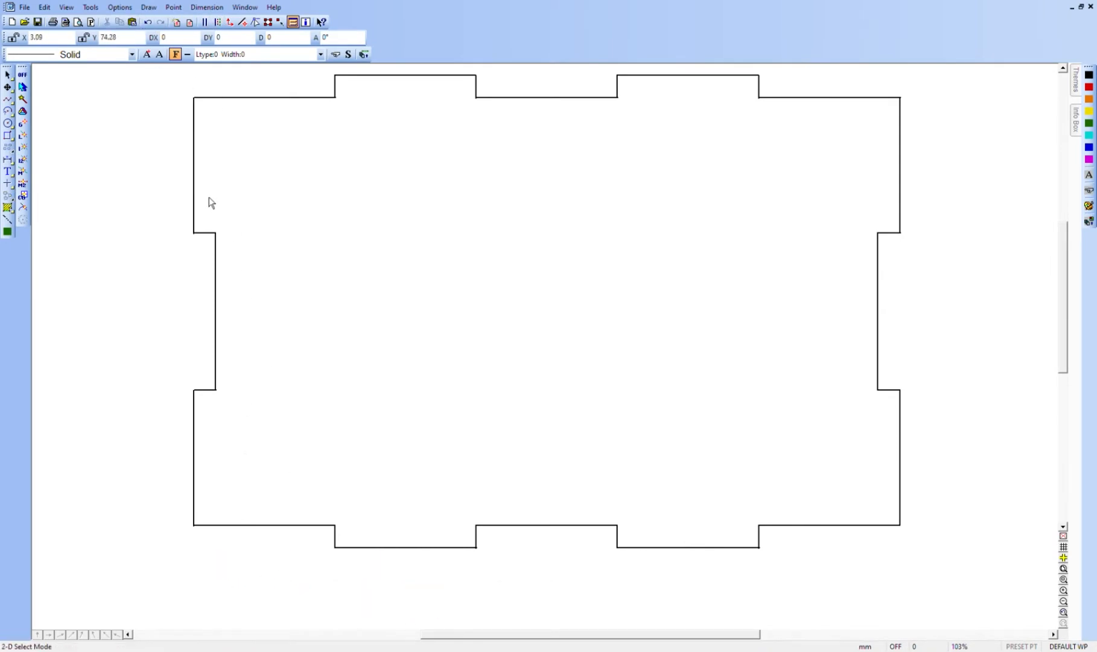
- Move the tabbed panel up and far to the right, using its lower-left corner as the handle, to clear the origin area
{"action": "left_click", "coordinate": [194, 139]}
{"action": "left_click", "coordinate": [548, 312]}
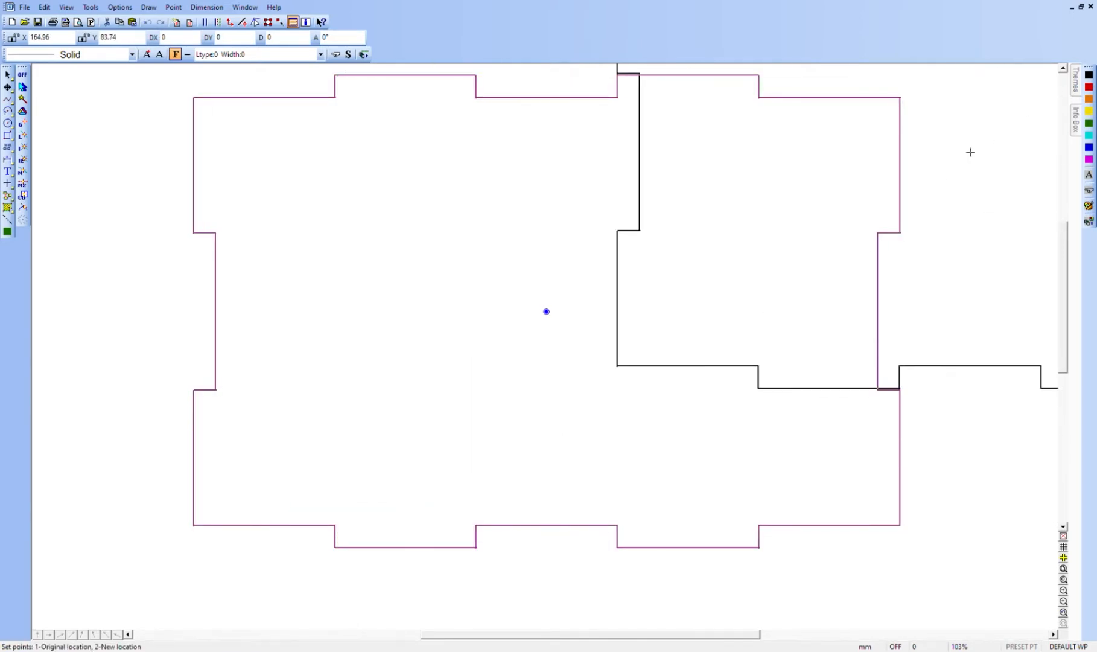
{"action": "left_click", "coordinate": [1035, 115]}
{"action": "scroll", "coordinate": [683, 362], "scroll_direction": "up", "scroll_amount": 3}
{"action": "scroll", "coordinate": [682, 364], "scroll_direction": "down", "scroll_amount": 1}
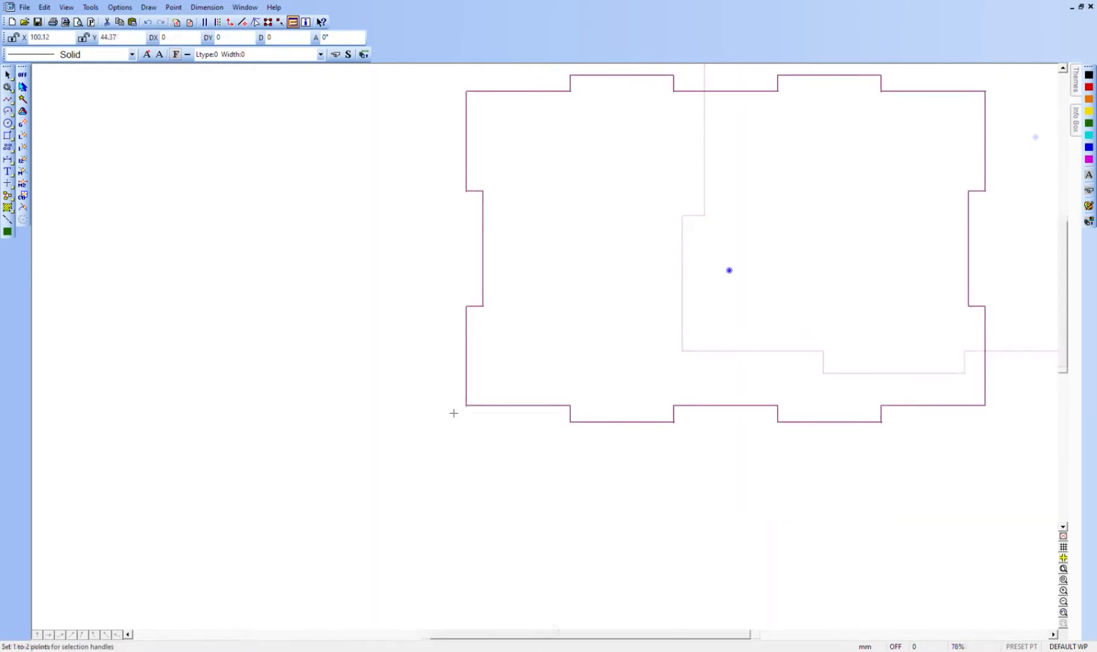
{"action": "left_click", "coordinate": [467, 405]}
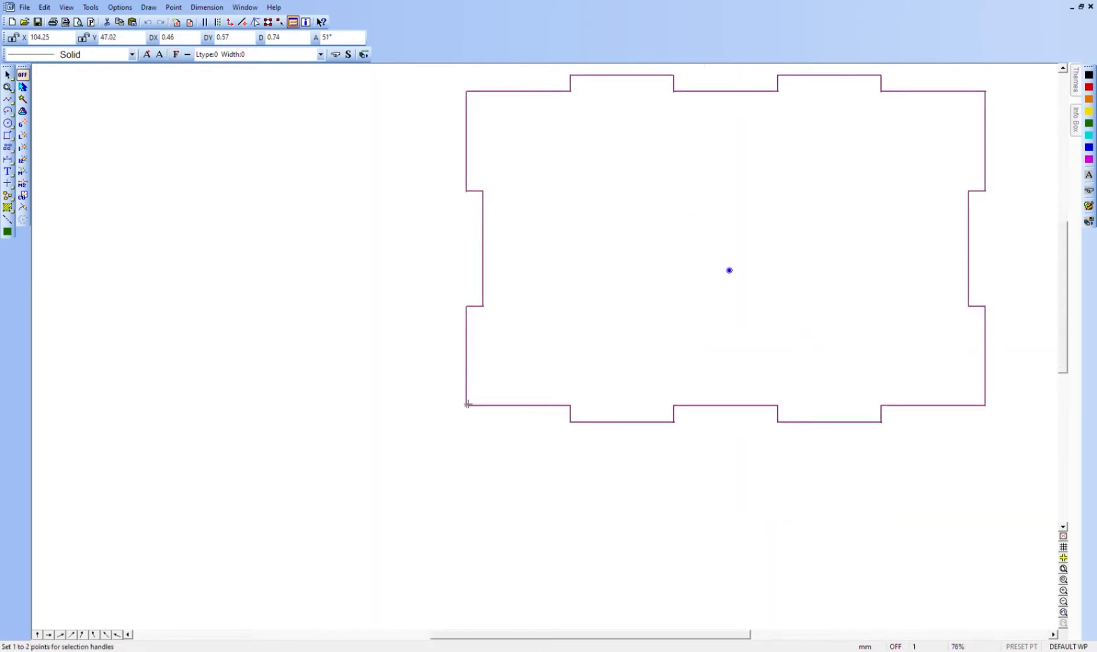
{"action": "left_click", "coordinate": [467, 404]}
{"action": "left_click", "coordinate": [467, 406]}
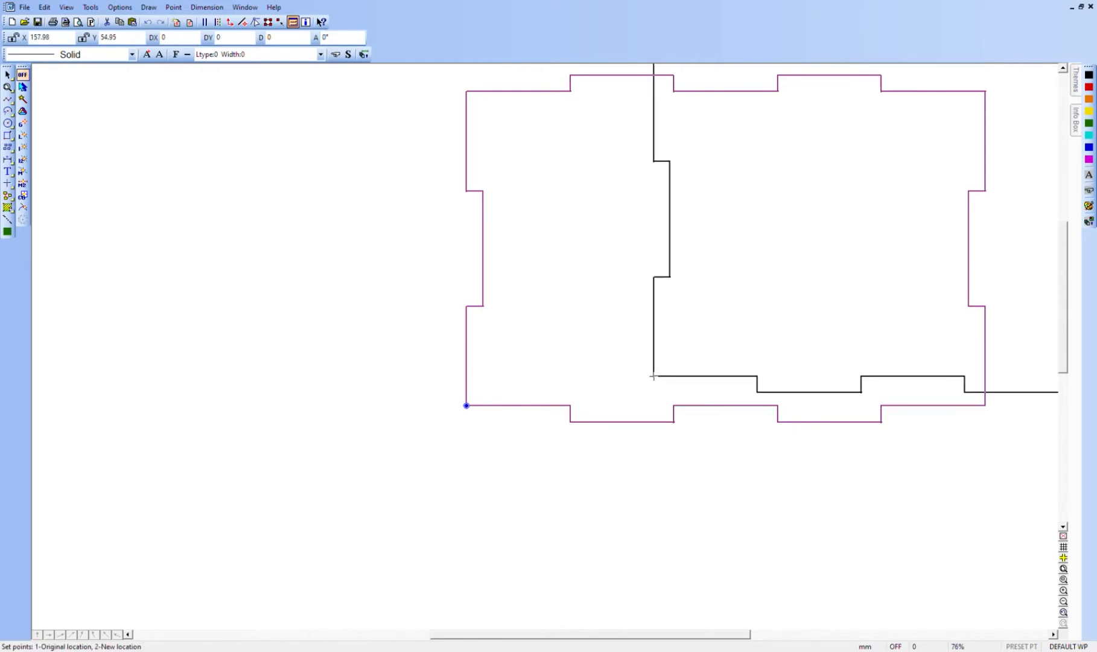
{"action": "left_click", "coordinate": [969, 267]}
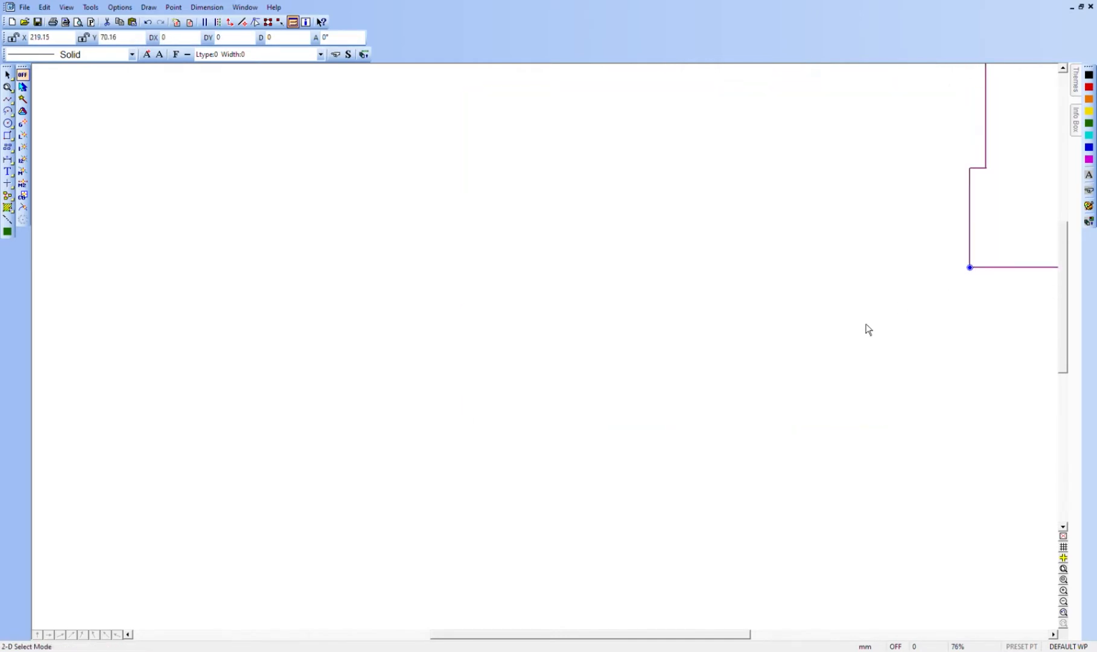
- Bring in the second panel drawing, with slots along its lower edge, and delete its two educational text lines
{"action": "key", "text": "ctrl+w"}
{"action": "scroll", "coordinate": [271, 232], "scroll_direction": "up", "scroll_amount": 1}
{"action": "scroll", "coordinate": [272, 259], "scroll_direction": "down", "scroll_amount": 1}
{"action": "left_click", "coordinate": [149, 586]}
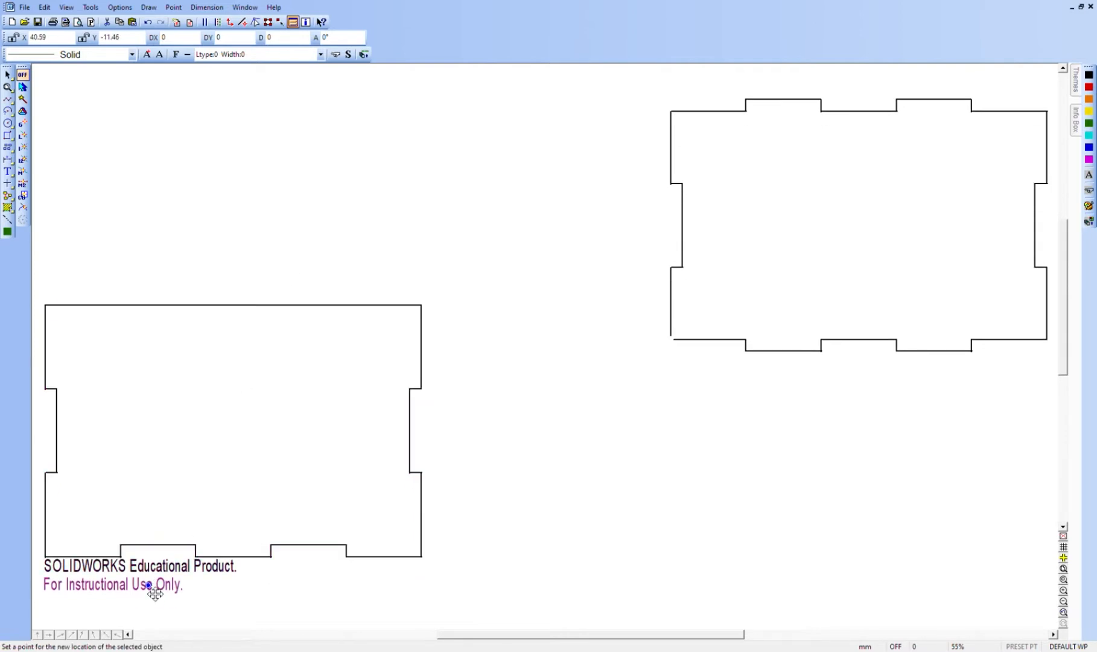
{"action": "key", "text": "Delete"}
{"action": "left_click", "coordinate": [162, 569]}
{"action": "key", "text": "Delete"}
- Move the slotted panel directly beneath the first panel and paste a copy of it below
{"action": "left_click", "coordinate": [266, 449]}
{"action": "left_click_drag", "start_coordinate": [274, 453], "coordinate": [885, 511]}
{"action": "scroll", "coordinate": [546, 326], "scroll_direction": "down", "scroll_amount": 5}
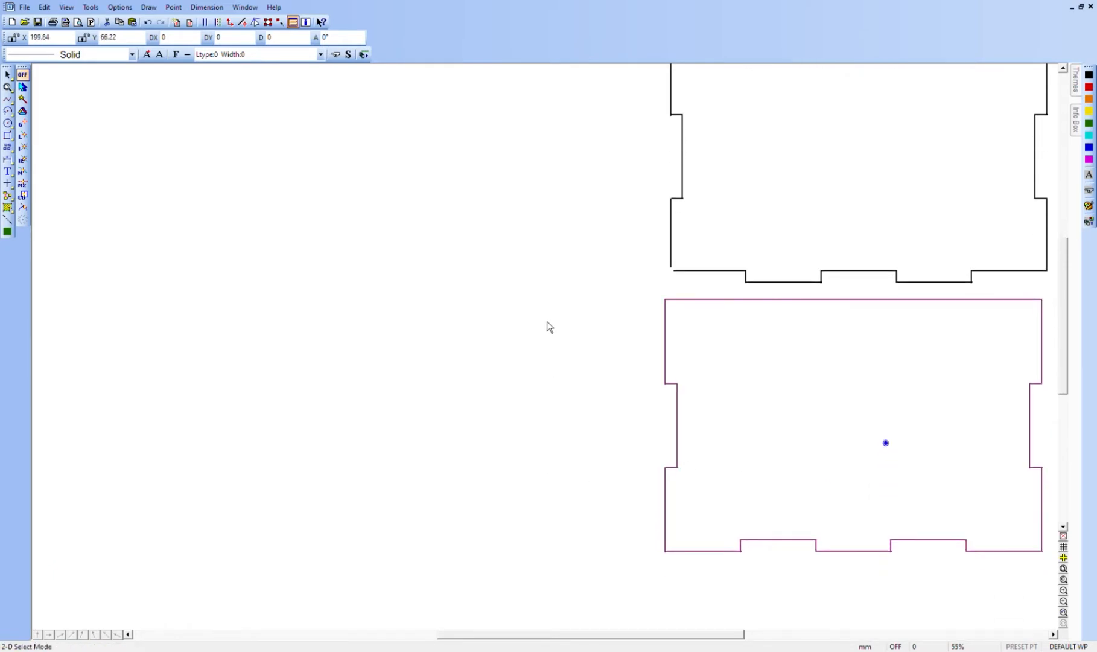
{"action": "scroll", "coordinate": [658, 420], "scroll_direction": "down", "scroll_amount": 3}
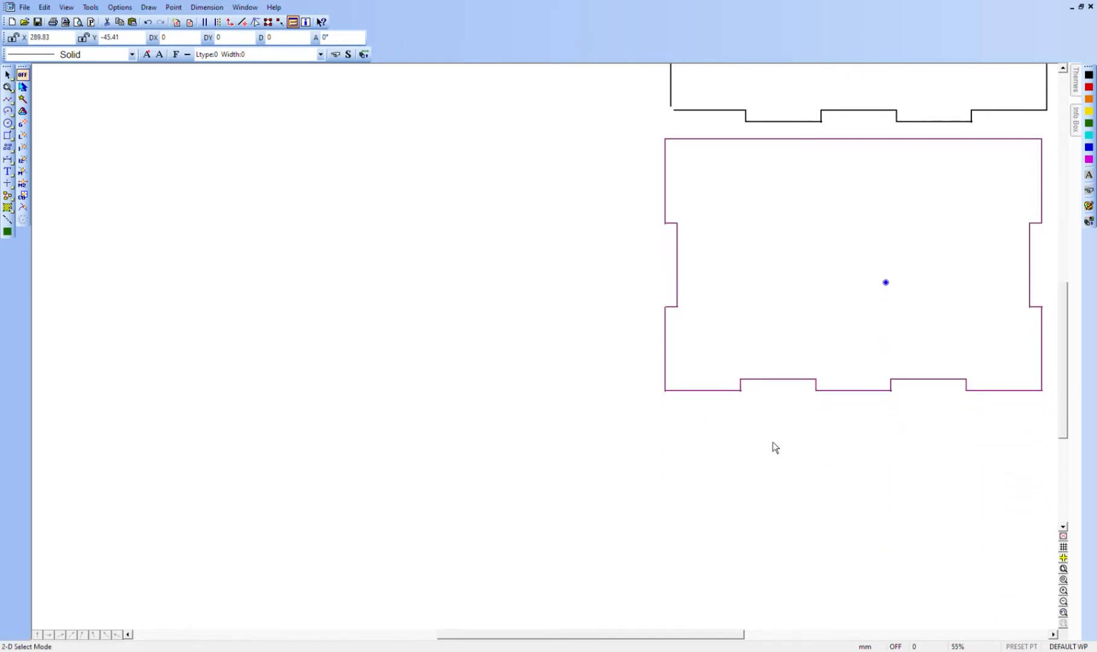
{"action": "scroll", "coordinate": [779, 452], "scroll_direction": "down", "scroll_amount": 2}
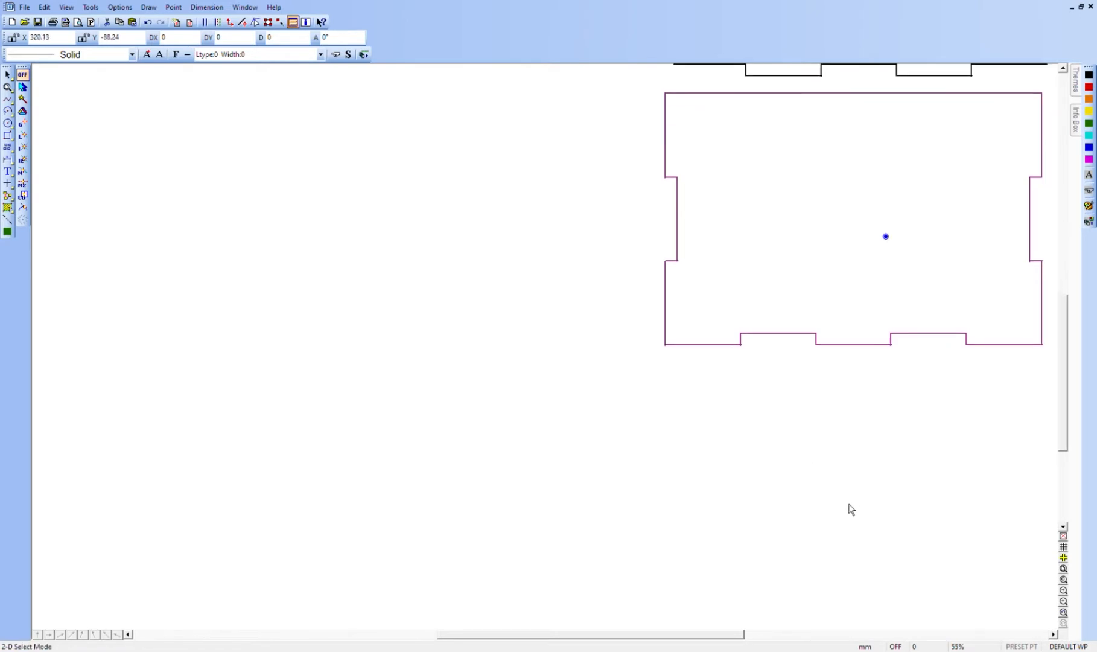
{"action": "left_click", "coordinate": [839, 546]}
{"action": "key", "text": "ctrl+v"}
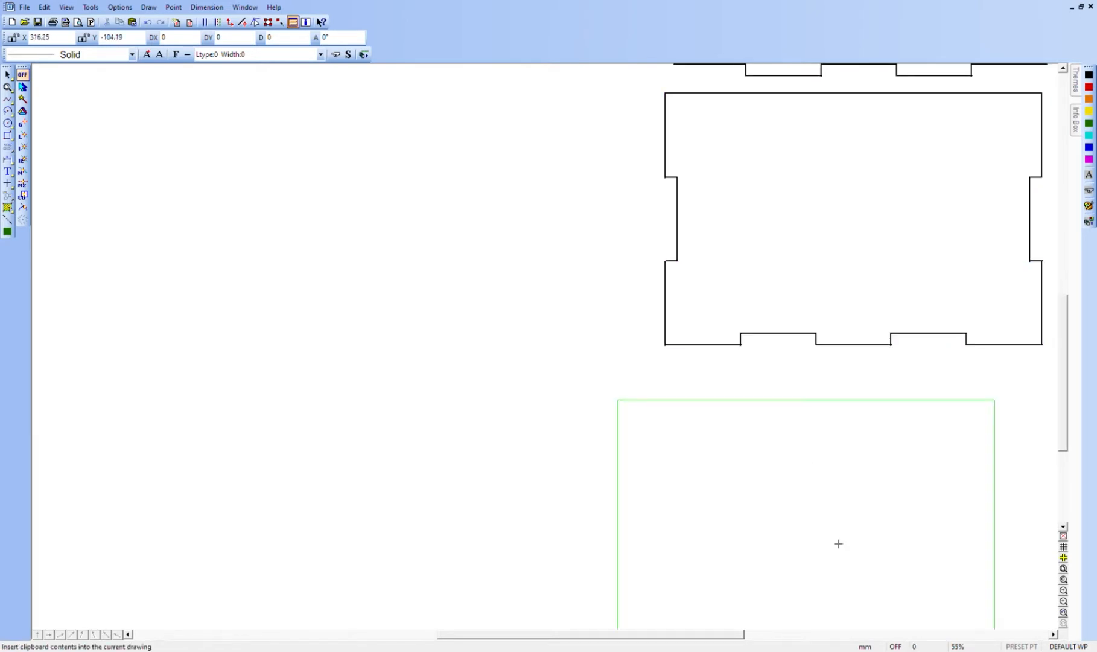
{"action": "left_click", "coordinate": [886, 508]}
- Bring in the smaller squarish tabbed panel drawing and delete its two educational text lines
{"action": "left_click", "coordinate": [583, 456]}
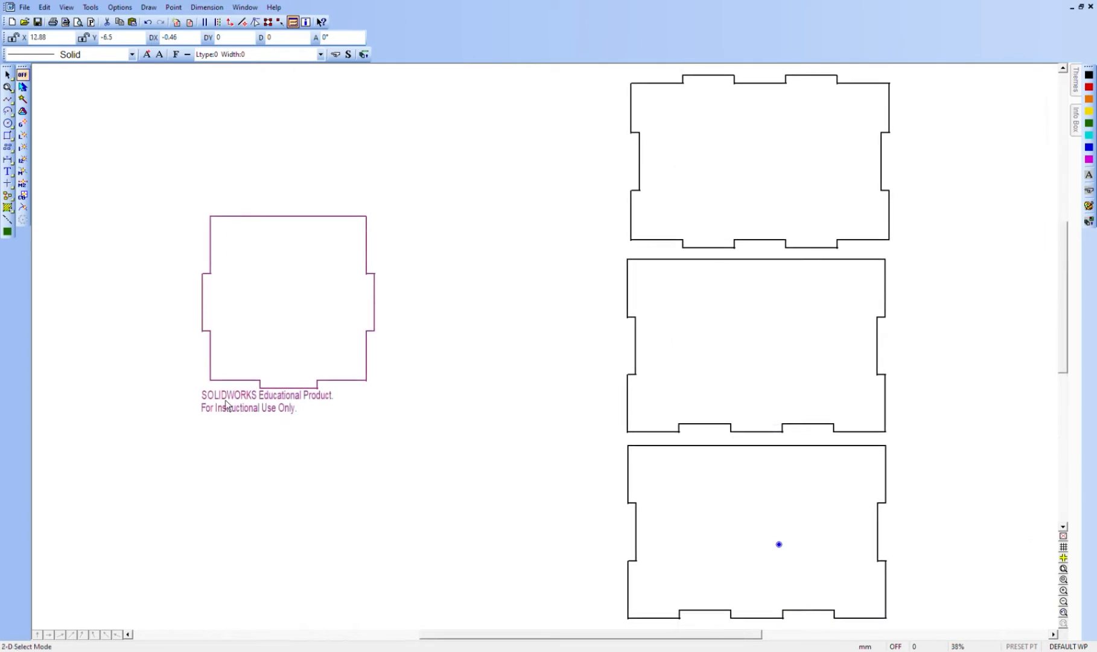
{"action": "left_click", "coordinate": [229, 409]}
{"action": "key", "text": "Delete"}
{"action": "left_click", "coordinate": [232, 397]}
{"action": "key", "text": "Delete"}
- Move the squarish tabbed panel beside the lowest large panel, on its left
{"action": "left_click_drag", "start_coordinate": [168, 175], "coordinate": [394, 423]}
{"action": "left_click_drag", "start_coordinate": [305, 328], "coordinate": [501, 212]}
{"action": "left_click", "coordinate": [547, 189]}
{"action": "left_click", "coordinate": [547, 190]}
{"action": "left_click", "coordinate": [542, 557]}
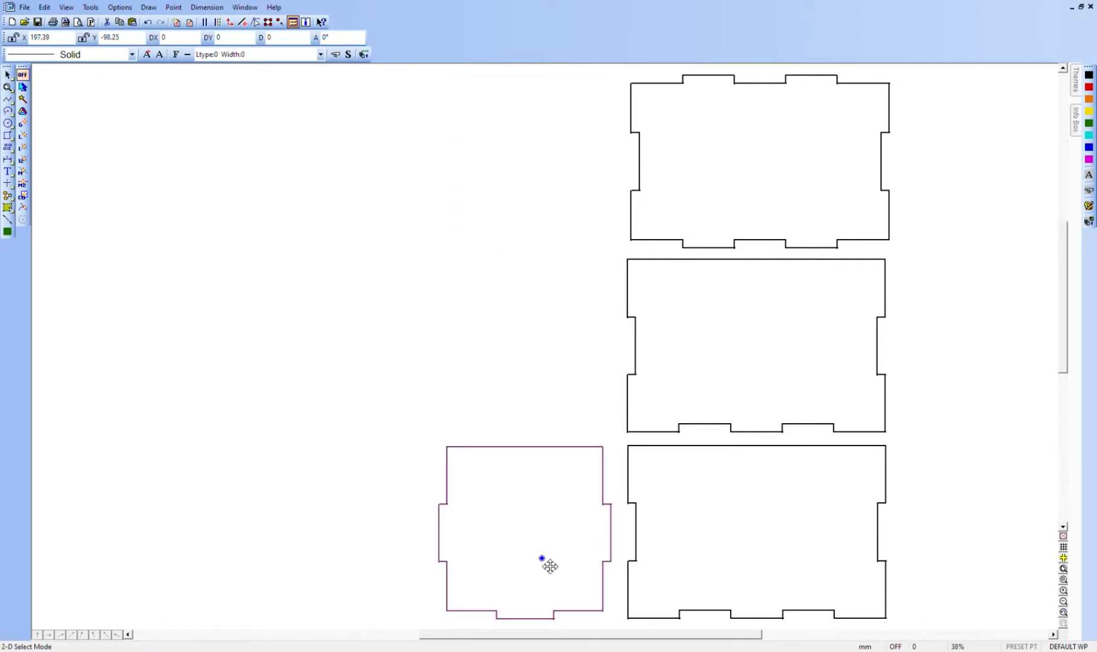
- Place a copy of the squarish tabbed panel directly above the original, beside the middle large panel
{"action": "key", "text": "ctrl+c"}
{"action": "key", "text": "ctrl+v"}
{"action": "left_click", "coordinate": [542, 373]}
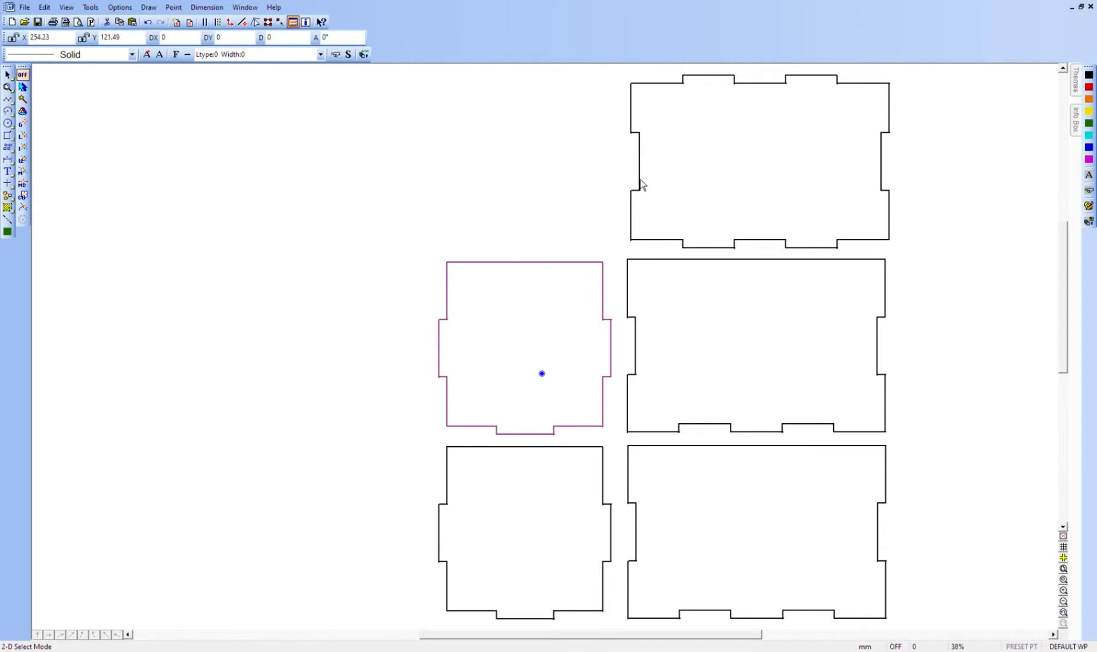
- Bring in the landscape plate with two holes, shift it clear of the other panels and delete its educational text lines
{"action": "left_click", "coordinate": [314, 201]}
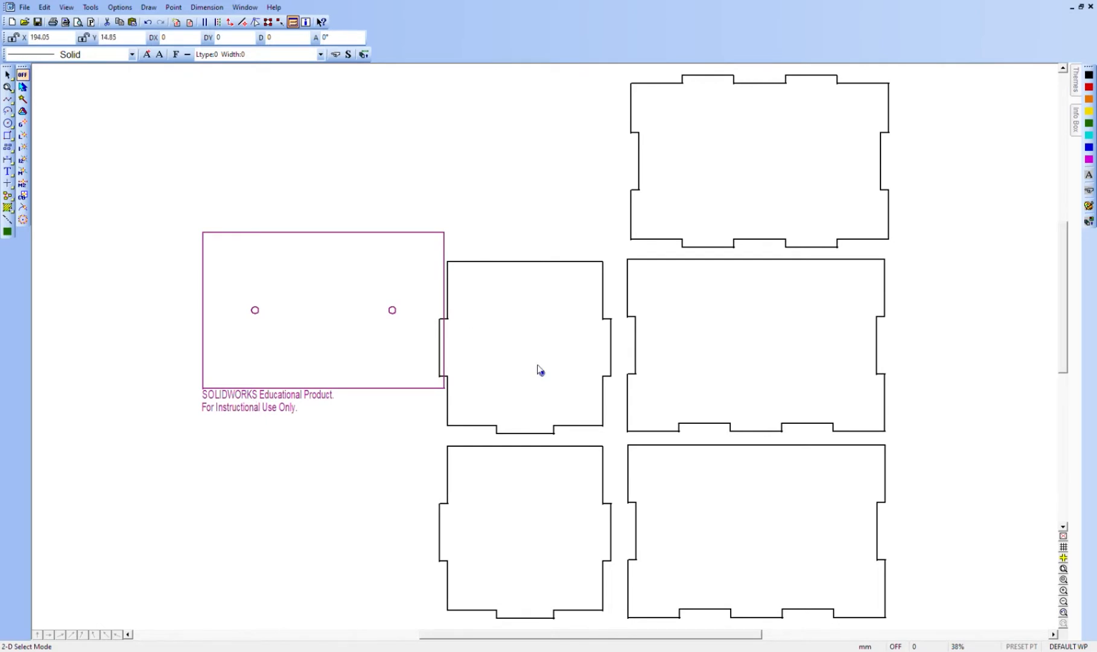
{"action": "mouse_move", "coordinate": [541, 373]}
{"action": "left_mouse_down"}
{"action": "mouse_move", "coordinate": [485, 388]}
{"action": "mouse_move", "coordinate": [485, 402]}
{"action": "left_mouse_up"}
{"action": "left_click", "coordinate": [244, 426]}
{"action": "key", "text": "Delete"}
{"action": "left_click", "coordinate": [233, 438]}
{"action": "key", "text": "Delete"}
- Move the landscape two-hole plate to the upper left of the drawing and shift the five tabbed panels further right
{"action": "left_click_drag", "start_coordinate": [126, 228], "coordinate": [415, 466]}
{"action": "left_click_drag", "start_coordinate": [271, 348], "coordinate": [215, 164]}
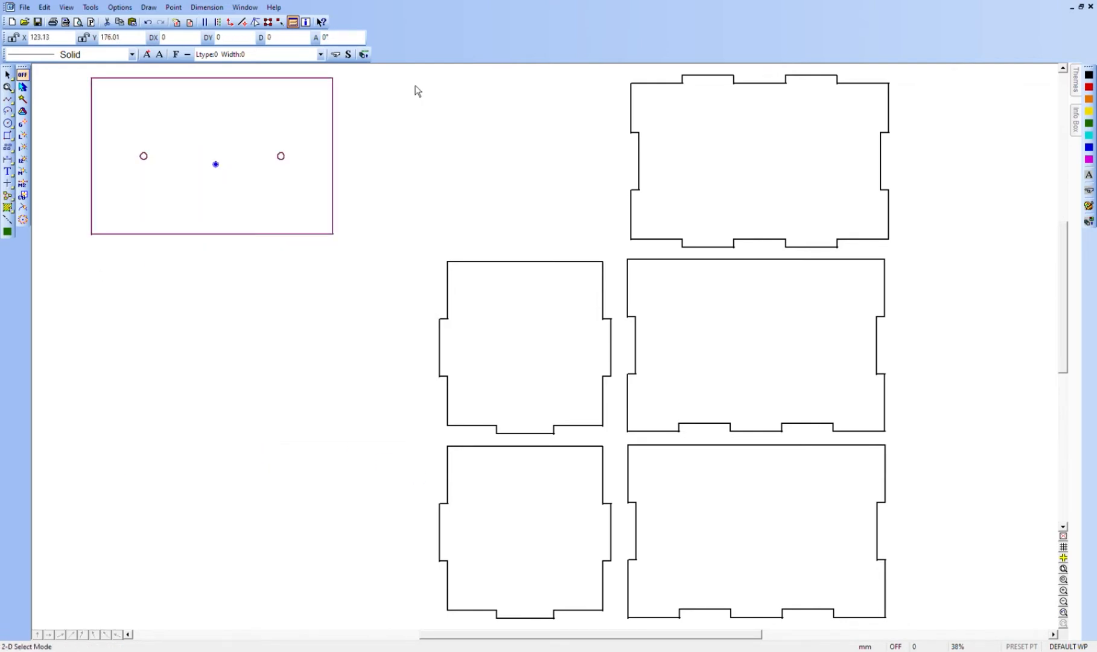
{"action": "left_click_drag", "start_coordinate": [400, 68], "coordinate": [938, 625]}
{"action": "left_click_drag", "start_coordinate": [670, 346], "coordinate": [823, 338]}
{"action": "left_click", "coordinate": [470, 192]}
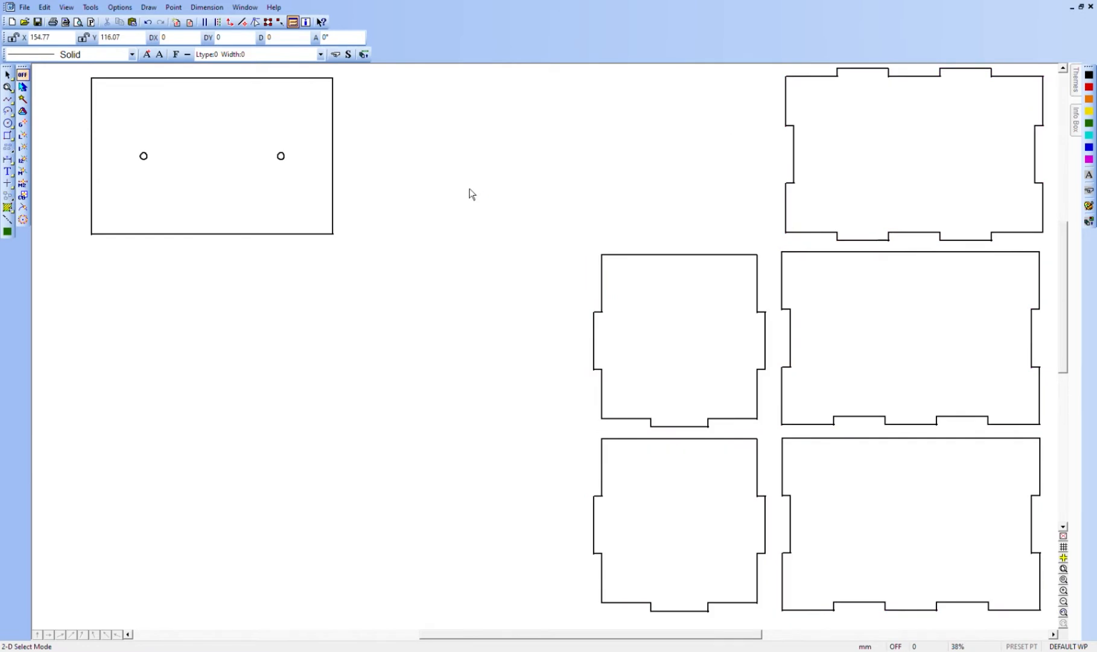
- Bring in the portrait two-hole plate, move it below the landscape plate and delete its two educational text lines
{"action": "left_click", "coordinate": [24, 12]}
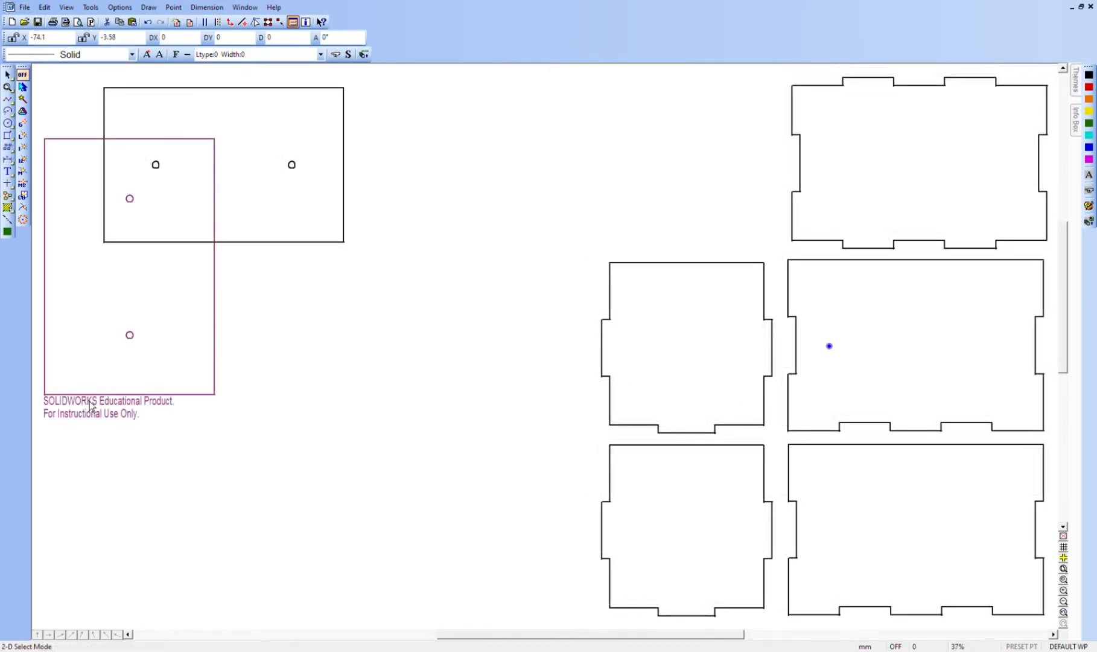
{"action": "left_click_drag", "start_coordinate": [829, 346], "coordinate": [922, 502]}
{"action": "left_click", "coordinate": [922, 502]}
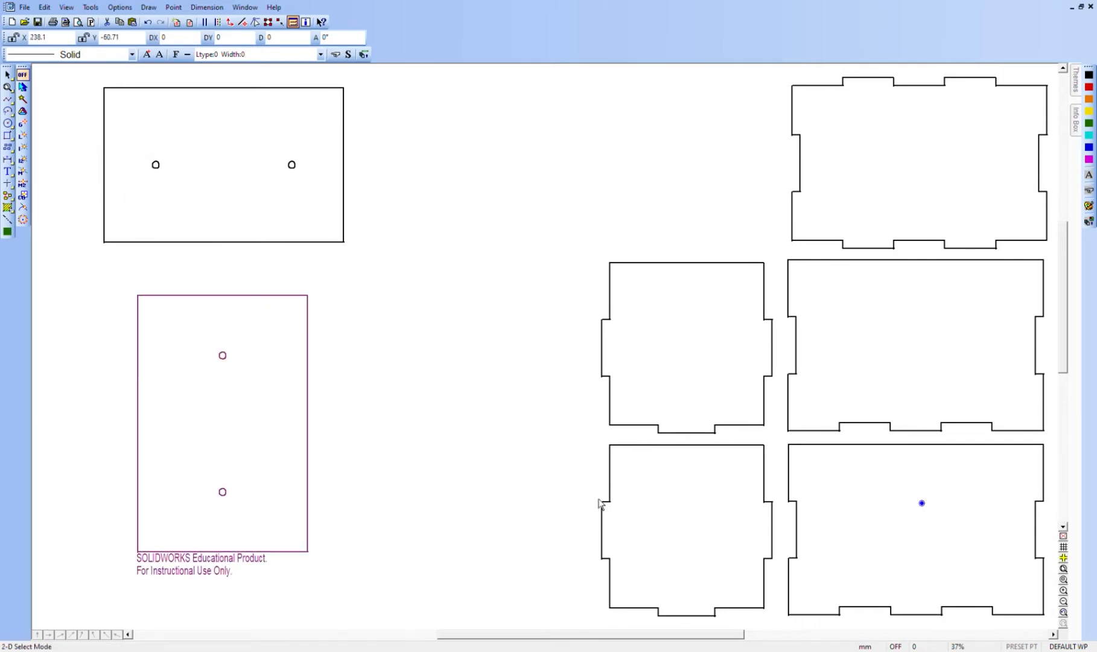
{"action": "left_click", "coordinate": [348, 545]}
{"action": "left_click", "coordinate": [209, 569]}
{"action": "key", "text": "Delete"}
{"action": "left_click", "coordinate": [216, 564]}
{"action": "key", "text": "Delete"}
{"action": "left_click_drag", "start_coordinate": [115, 276], "coordinate": [368, 611]}
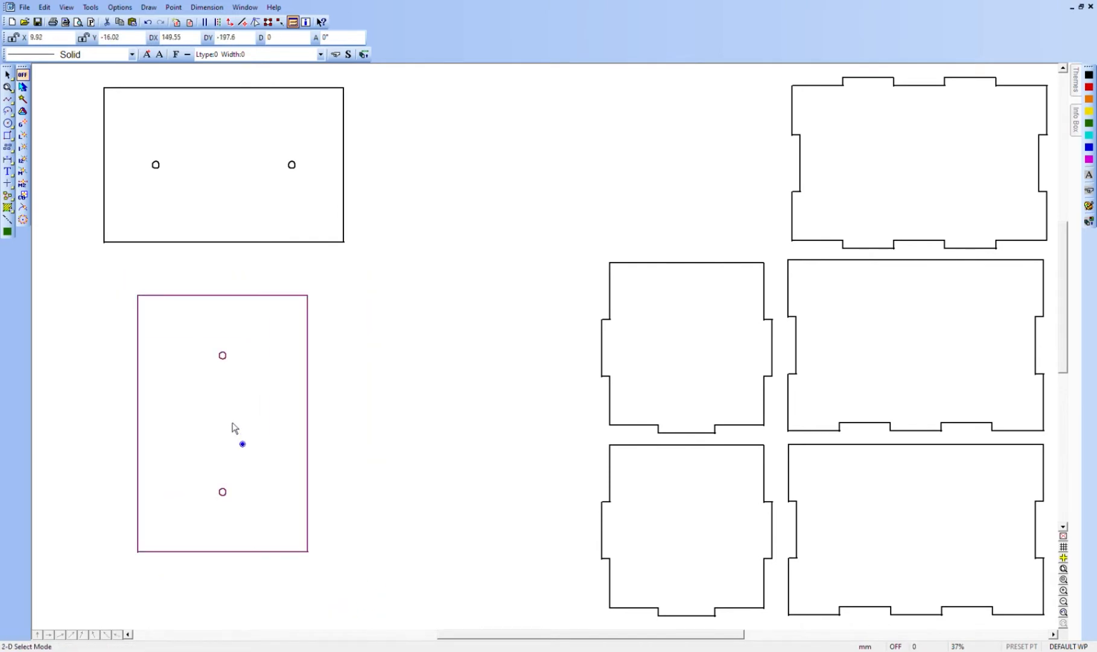
{"action": "left_click_drag", "start_coordinate": [132, 290], "coordinate": [318, 556]}
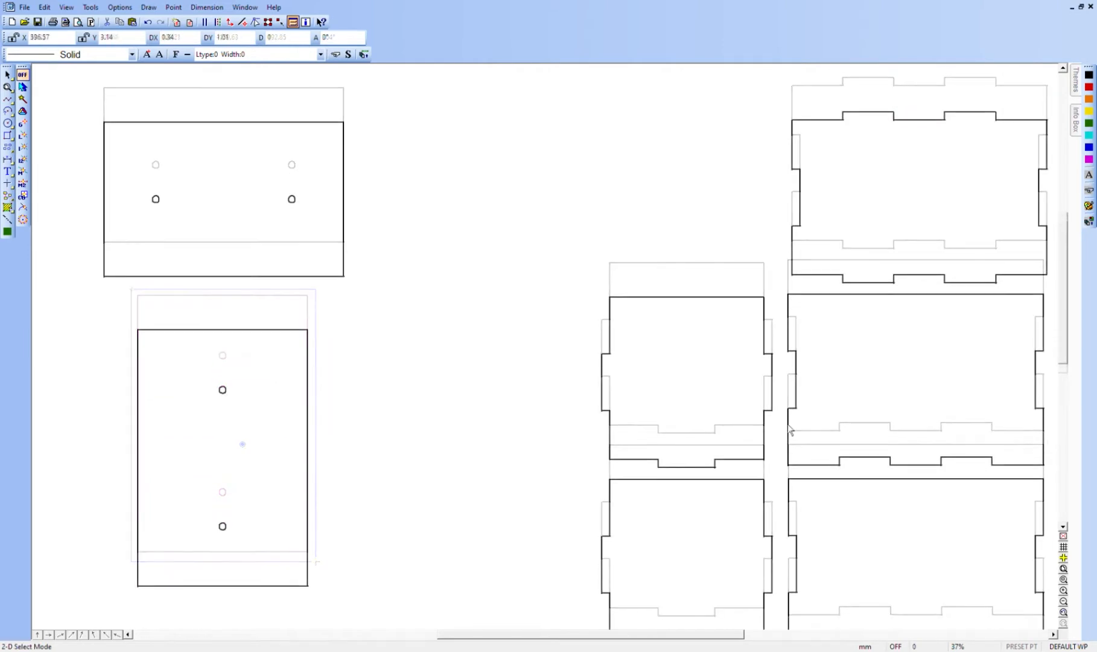
{"action": "scroll", "coordinate": [790, 429], "scroll_direction": "down", "scroll_amount": 4}
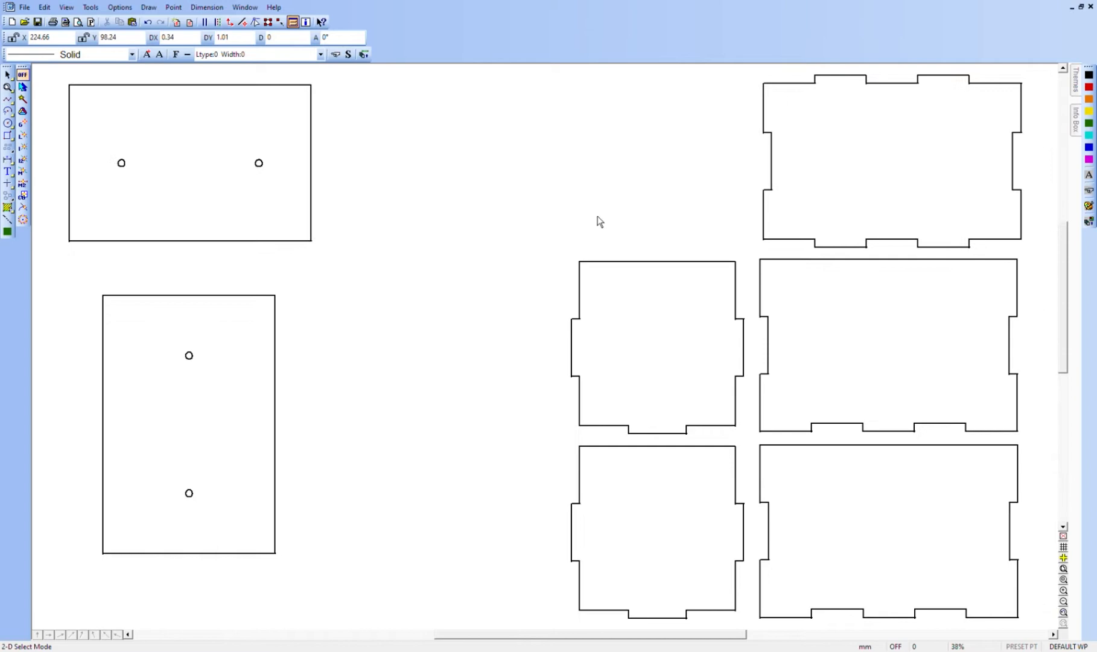
{"action": "left_click_drag", "start_coordinate": [587, 217], "coordinate": [587, 217]}
- Rotate the middle large panel half a turn so its slots face the top panel, and move it into line with that panel
{"action": "left_click_drag", "start_coordinate": [753, 256], "coordinate": [1029, 439]}
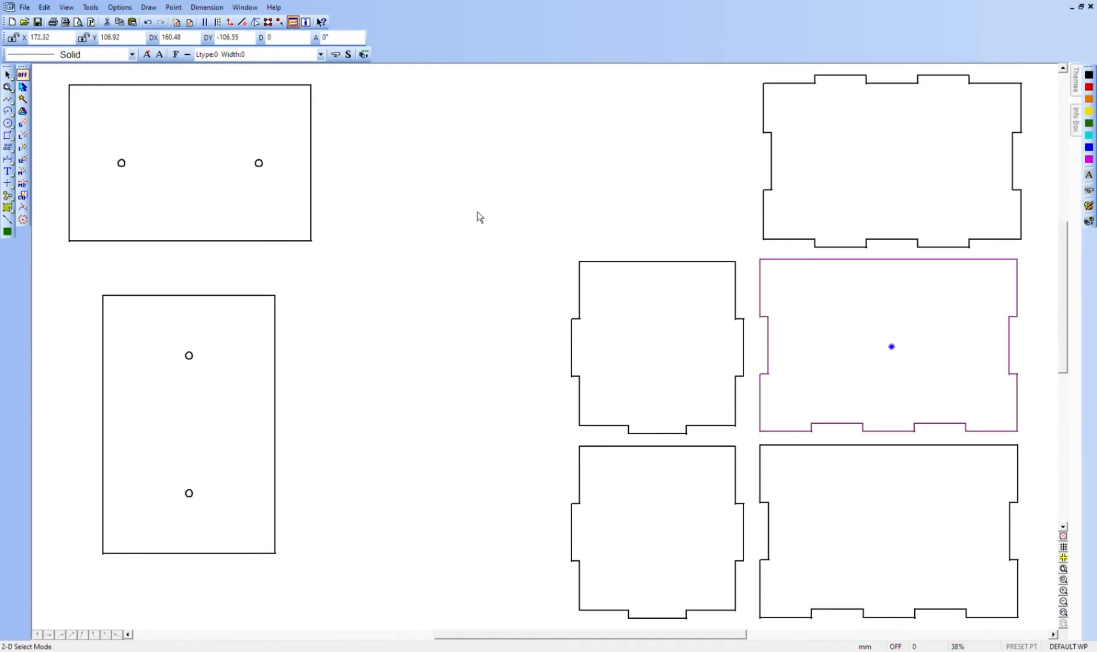
{"action": "key", "text": "r"}
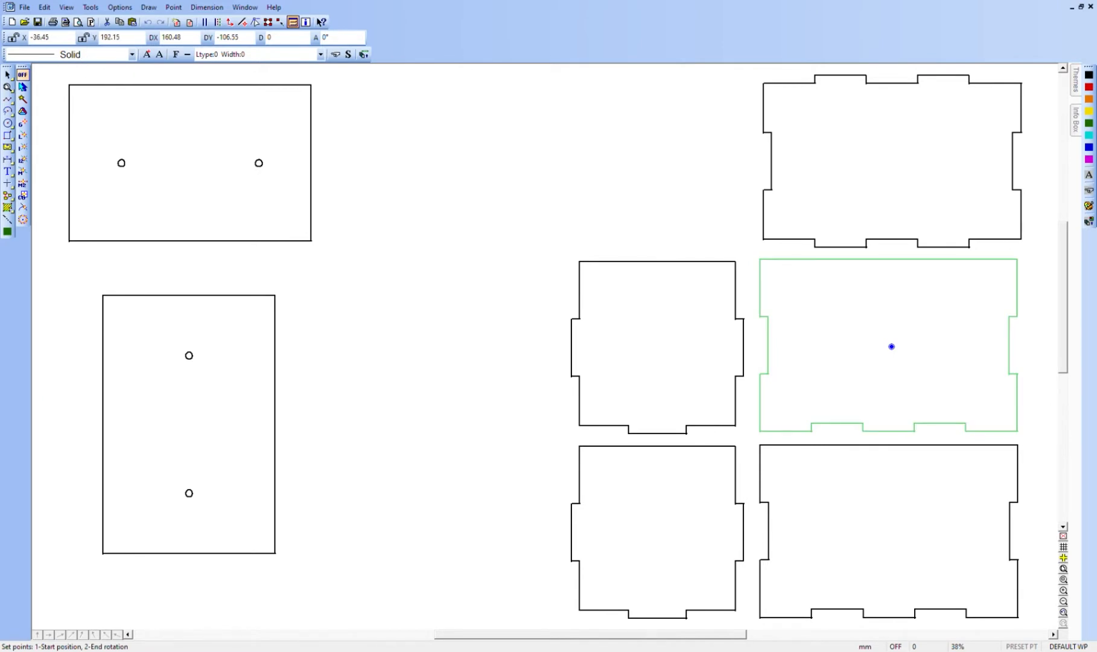
{"action": "left_click", "coordinate": [58, 71]}
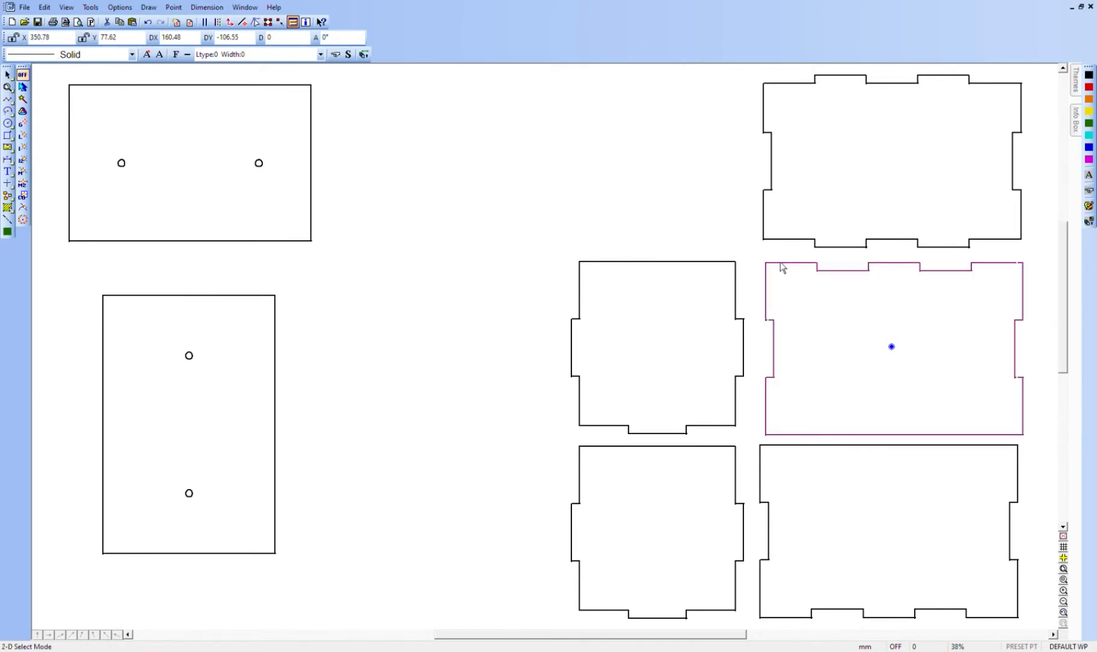
{"action": "key", "text": "m"}
{"action": "left_click", "coordinate": [891, 347]}
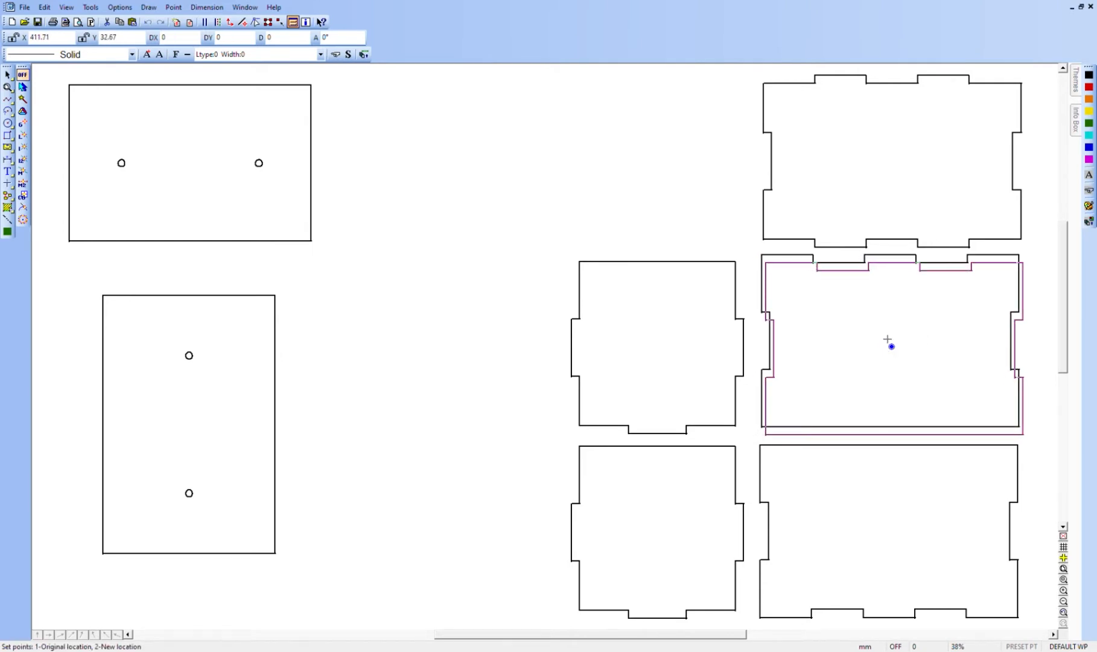
{"action": "left_click", "coordinate": [888, 340]}
- Delete the middle large panel's slotted upper edge and attach the remaining outline to the top panel's lower-right corner
{"action": "left_click_drag", "start_coordinate": [752, 256], "coordinate": [1040, 276]}
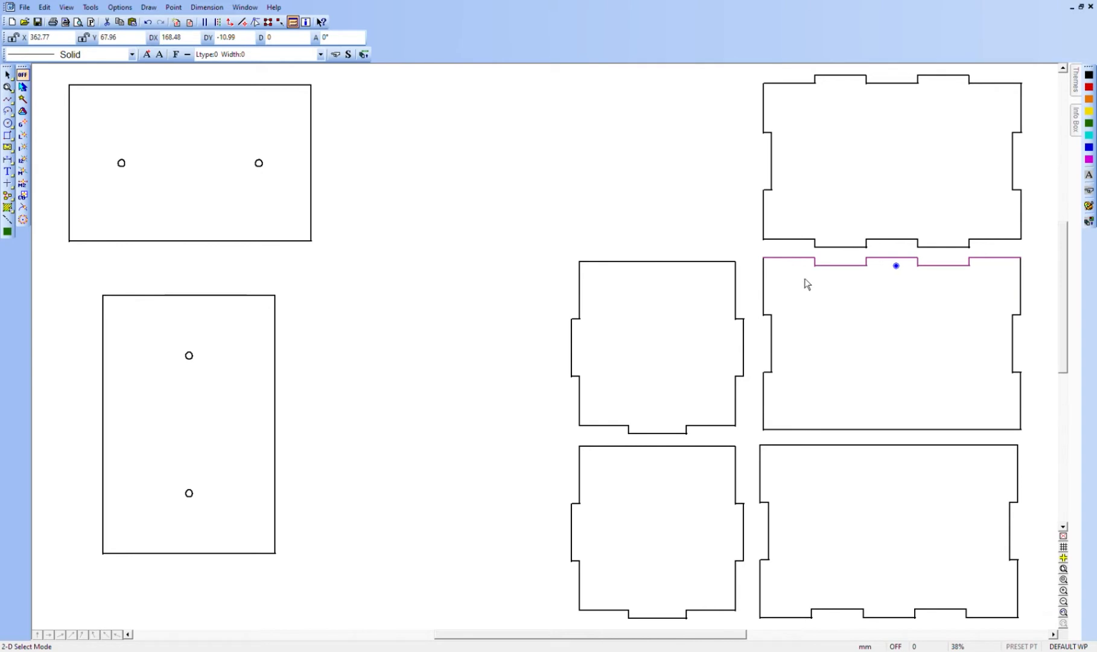
{"action": "key", "text": "Delete"}
{"action": "left_click_drag", "start_coordinate": [761, 253], "coordinate": [1043, 451]}
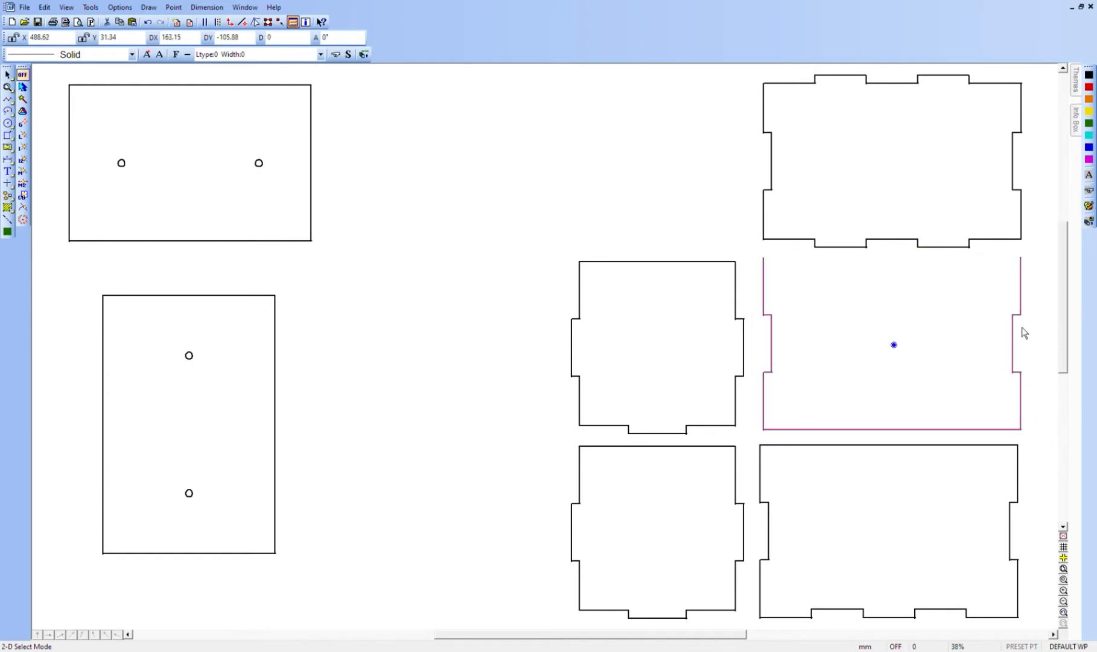
{"action": "key", "text": "h"}
{"action": "left_click", "coordinate": [1021, 257]}
{"action": "left_click", "coordinate": [1021, 258]}
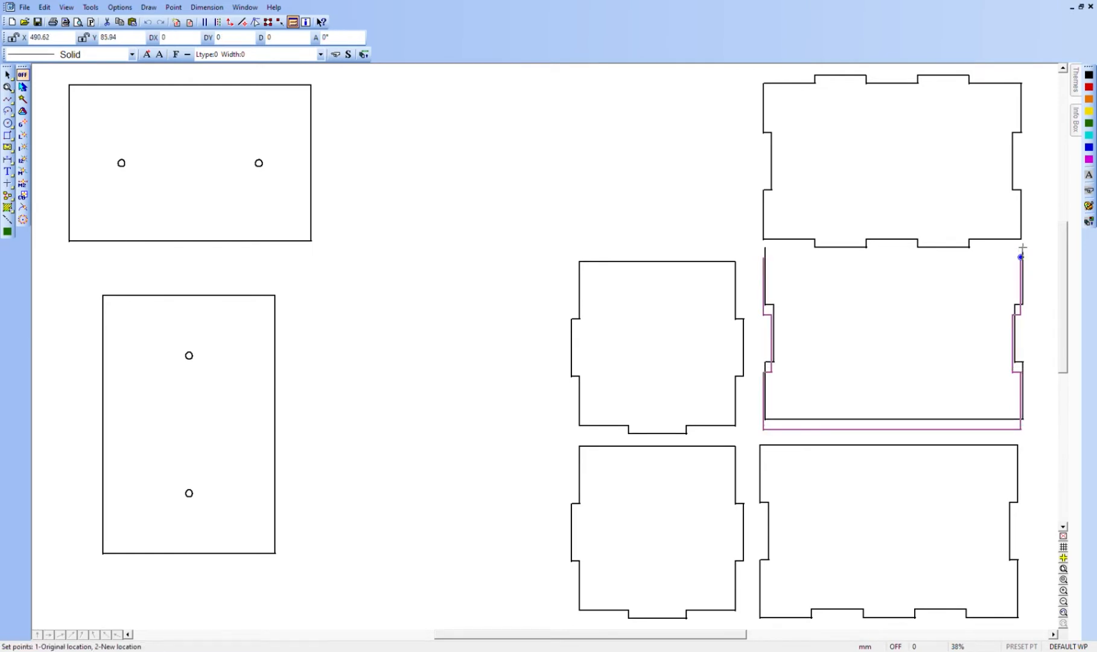
{"action": "left_click", "coordinate": [1021, 240]}
- Delete the lowest large panel's straight upper edge and attach the remaining outline to the middle panel's lower-right corner
{"action": "left_click", "coordinate": [891, 506]}
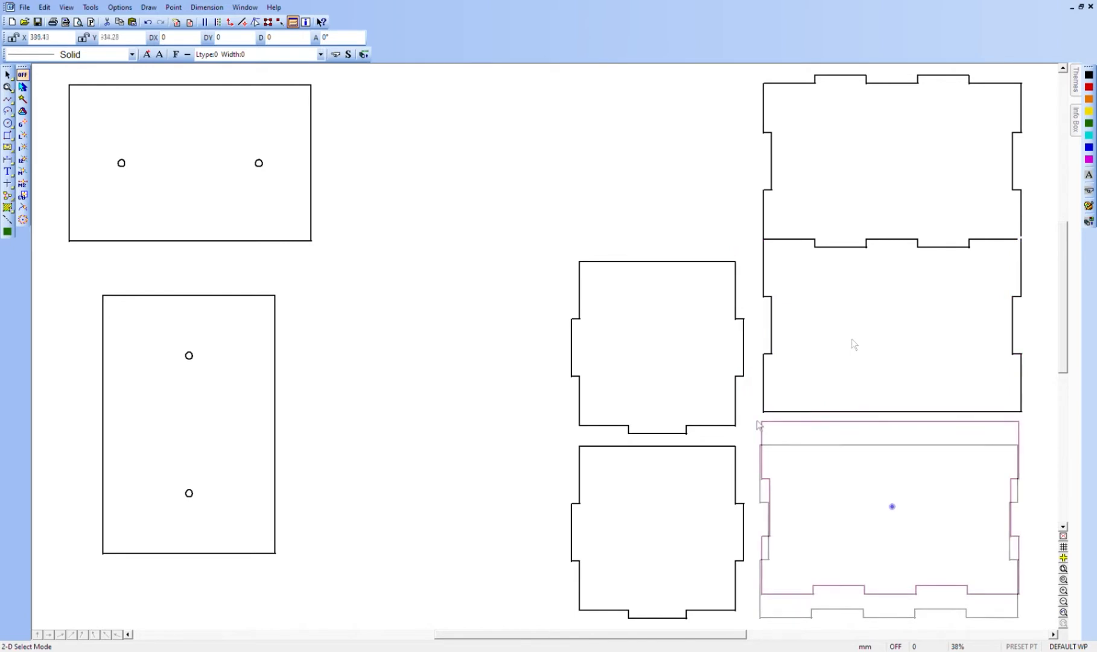
{"action": "left_click_drag", "start_coordinate": [758, 413], "coordinate": [1046, 436]}
{"action": "left_click_drag", "start_coordinate": [755, 416], "coordinate": [1025, 619]}
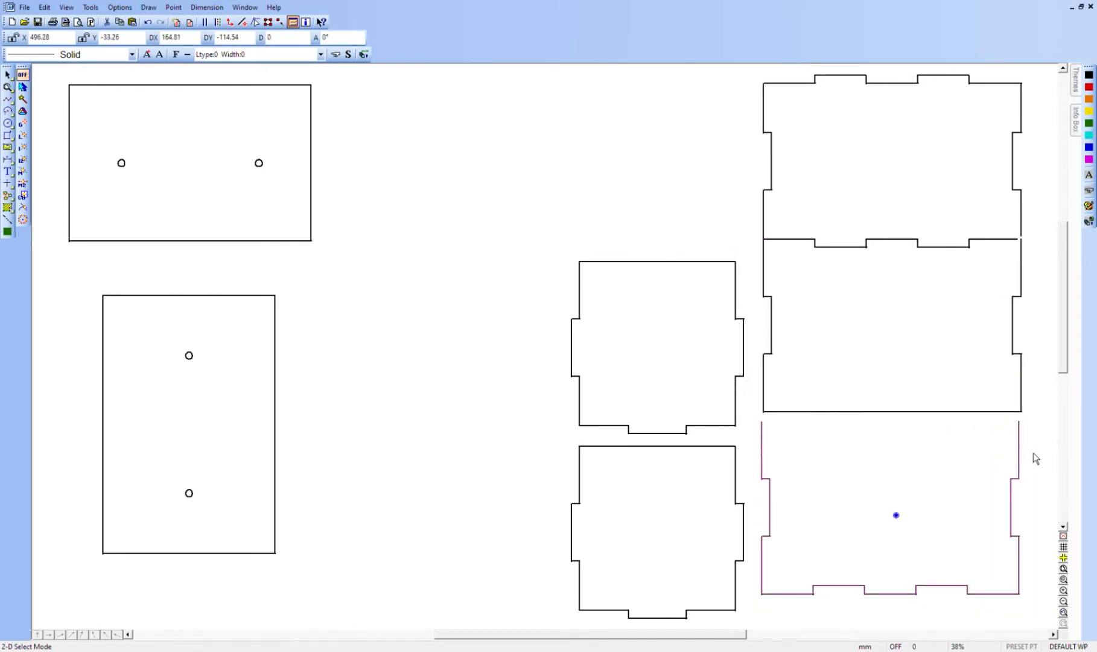
{"action": "left_click", "coordinate": [1019, 421]}
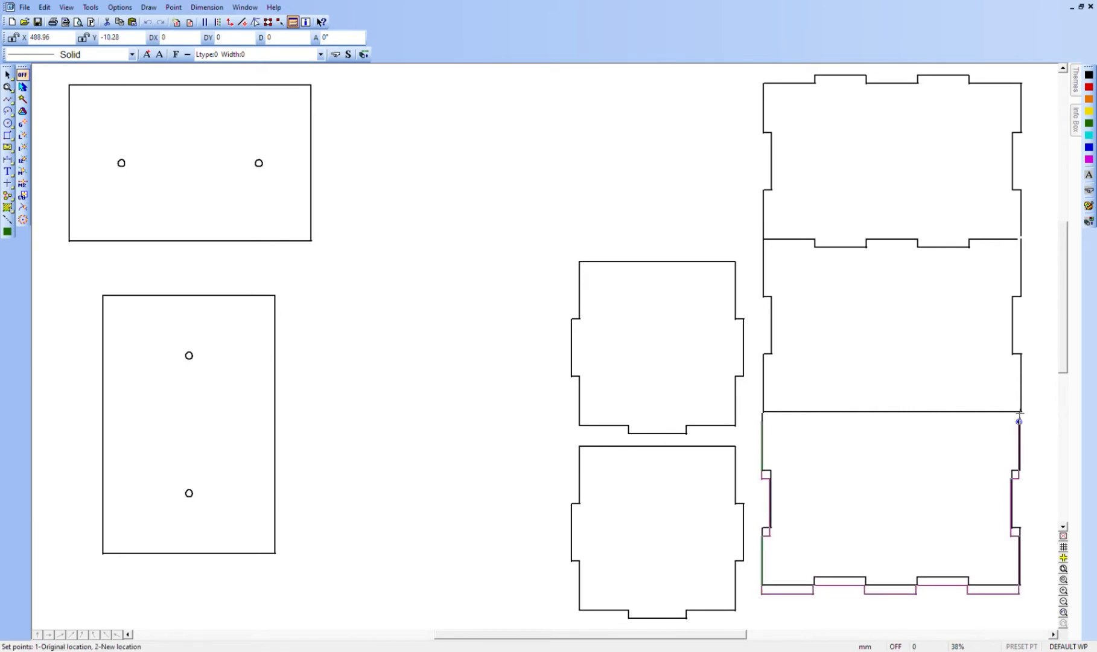
{"action": "left_click", "coordinate": [1021, 412]}
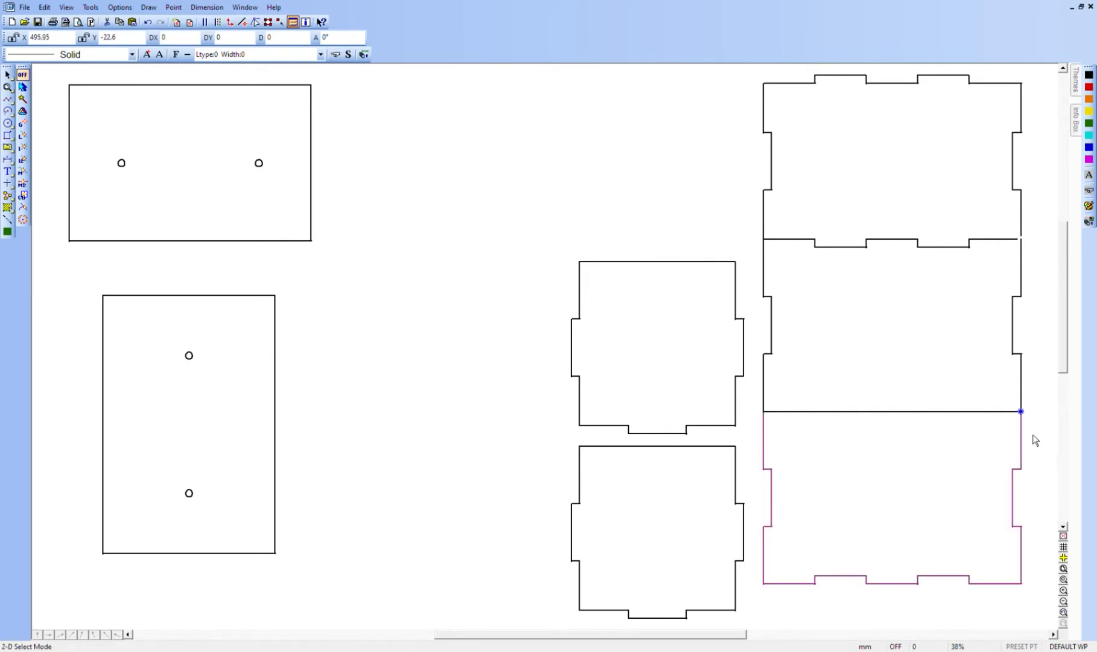
{"action": "left_click", "coordinate": [904, 467]}
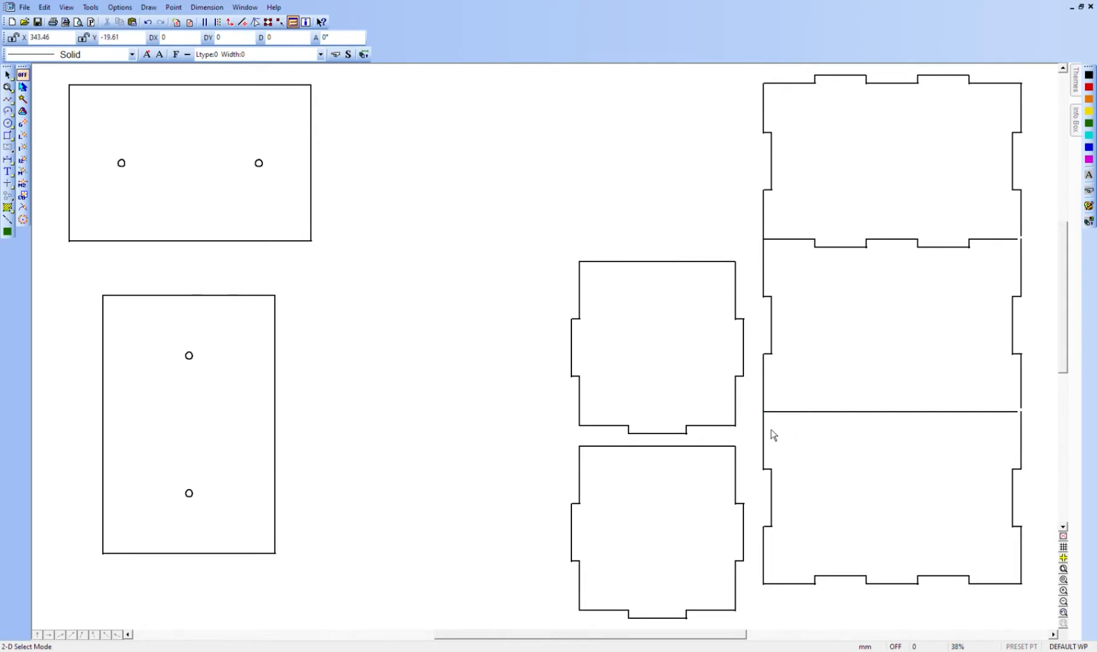
- Rotate the upper small panel half a turn so its bottom tab faces up, and move it beside the middle large panel
{"action": "left_click_drag", "start_coordinate": [520, 234], "coordinate": [749, 436]}
{"action": "left_click", "coordinate": [635, 337]}
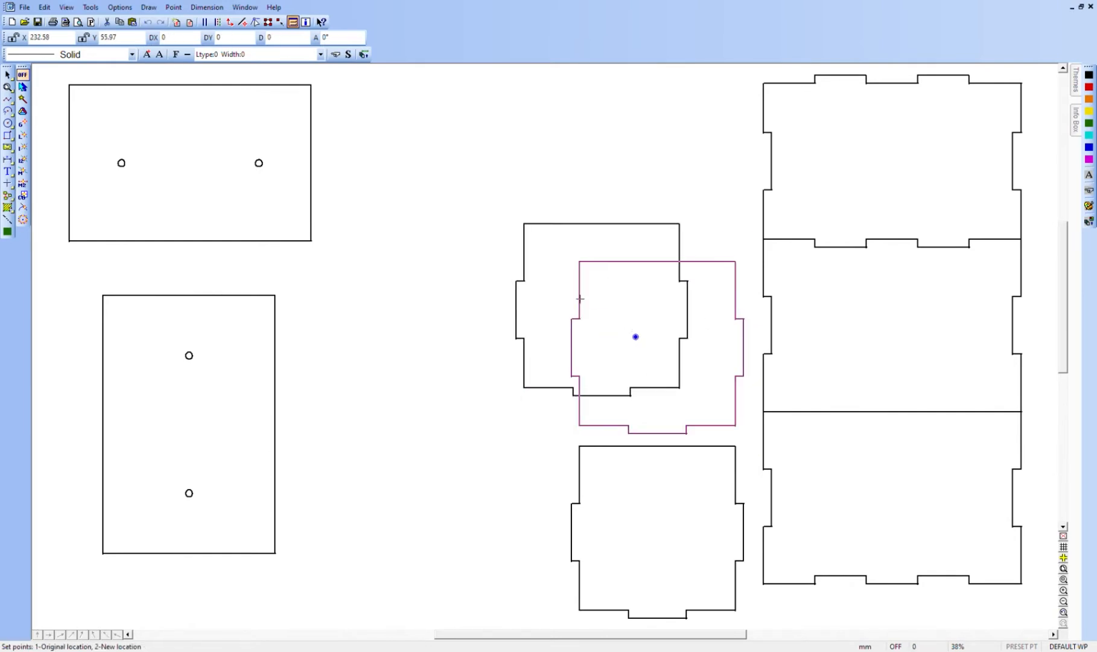
{"action": "left_click", "coordinate": [447, 322]}
{"action": "key", "text": "r"}
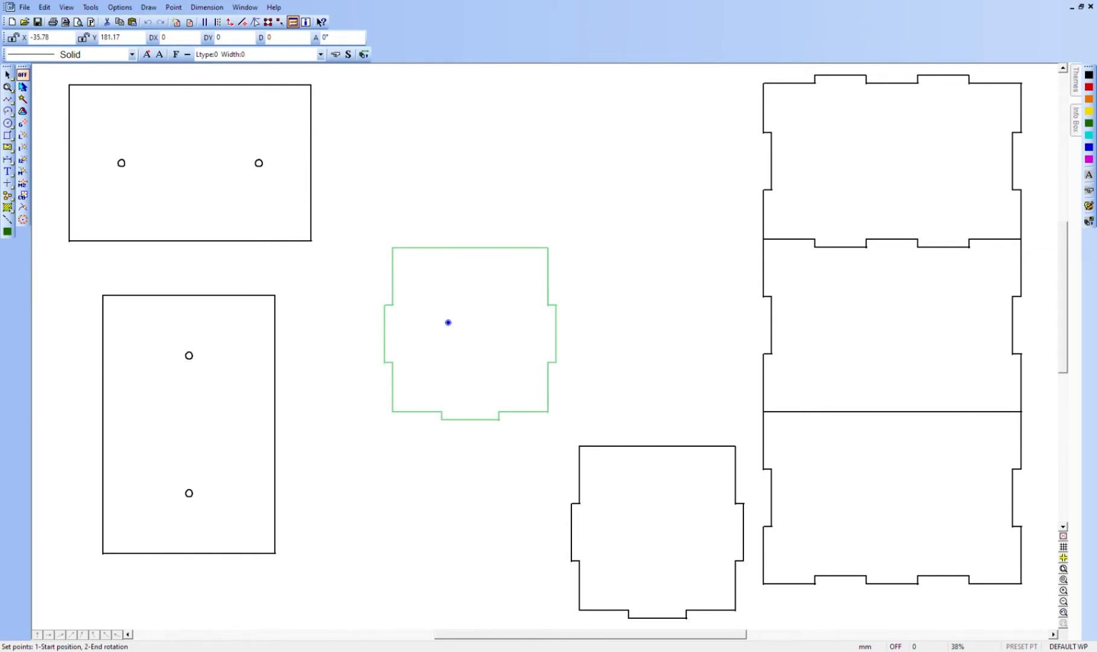
{"action": "left_click", "coordinate": [63, 71]}
{"action": "left_click", "coordinate": [448, 322]}
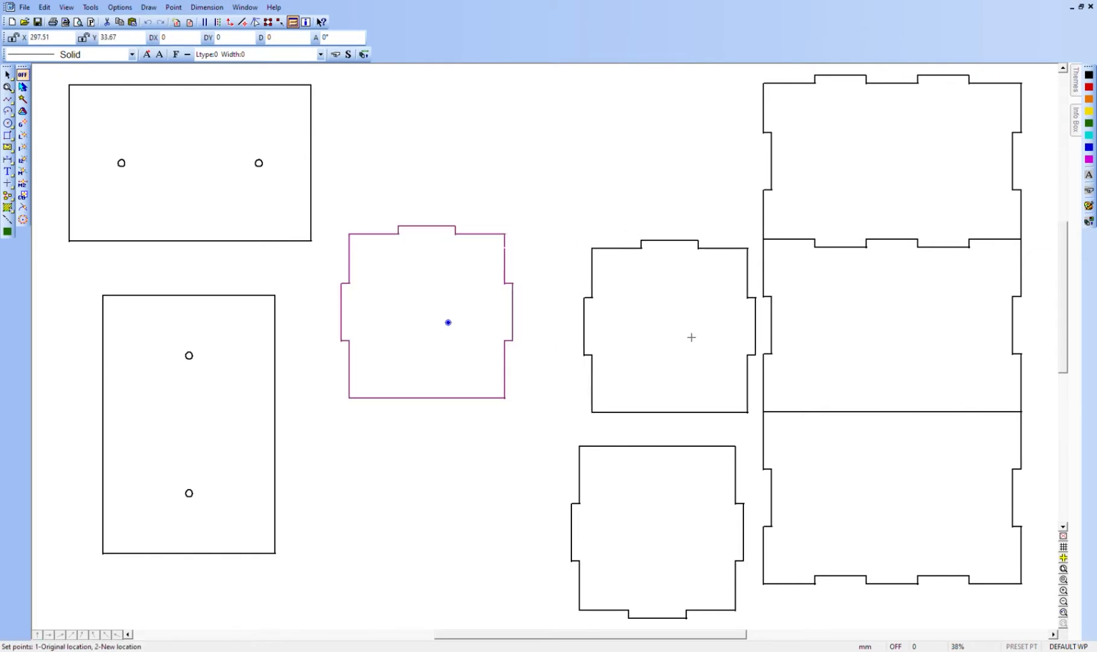
{"action": "left_click", "coordinate": [694, 338]}
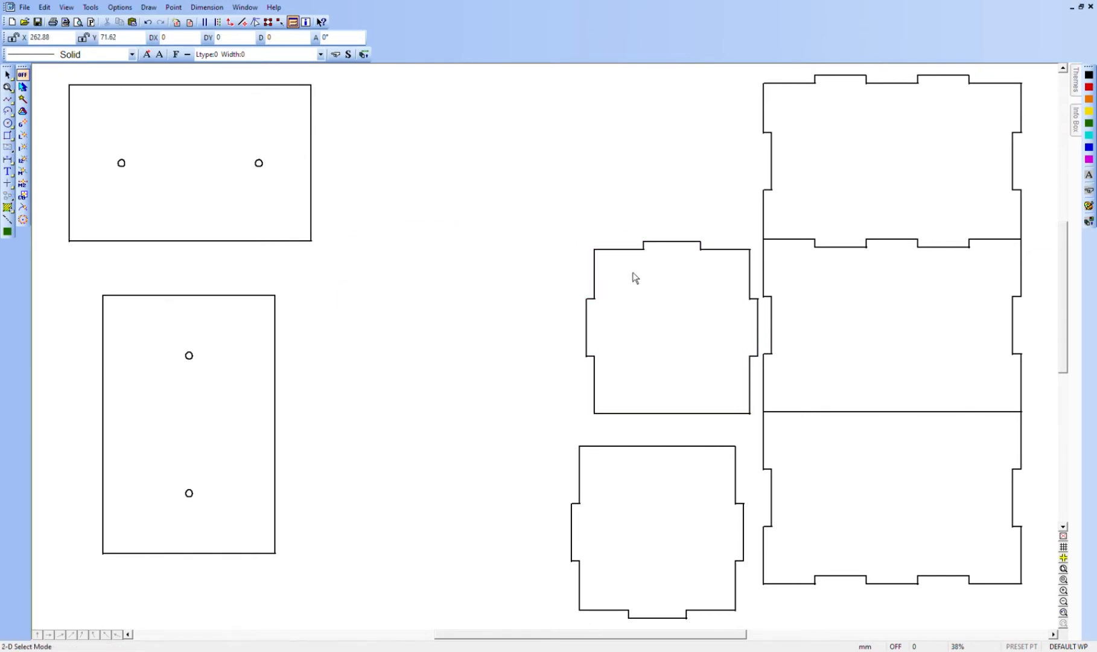
- Delete the rotated small panel's right tabbed edge
{"action": "left_click_drag", "start_coordinate": [740, 228], "coordinate": [762, 424]}
{"action": "key", "text": "Delete"}
{"action": "left_click_drag", "start_coordinate": [552, 198], "coordinate": [760, 436]}
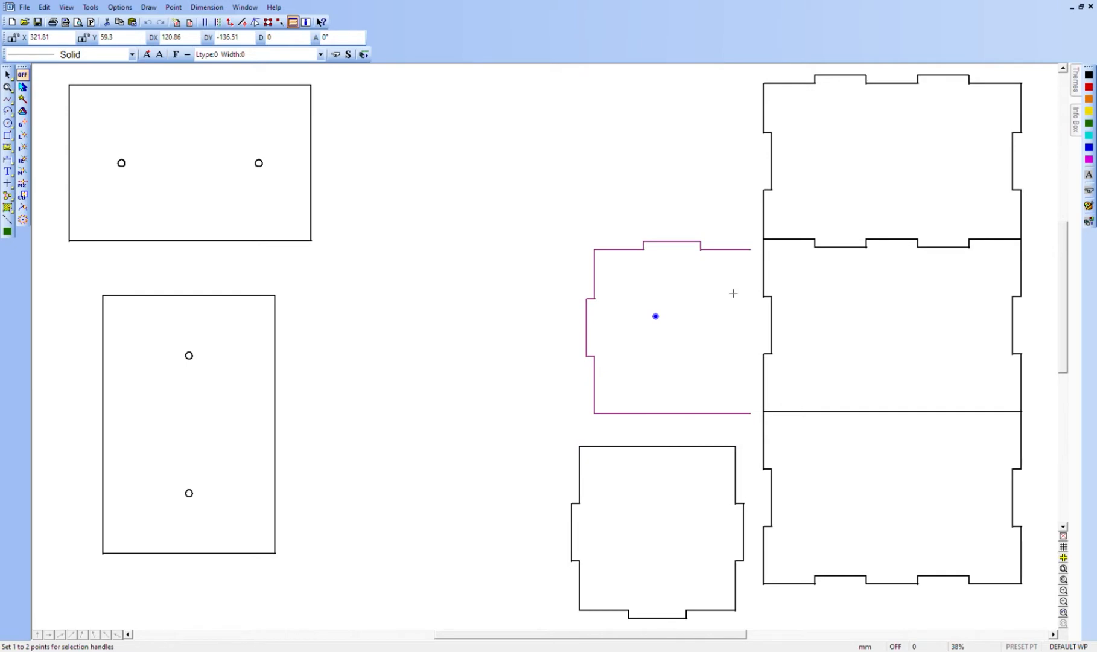
{"action": "left_click", "coordinate": [751, 249]}
{"action": "key", "text": "Return"}
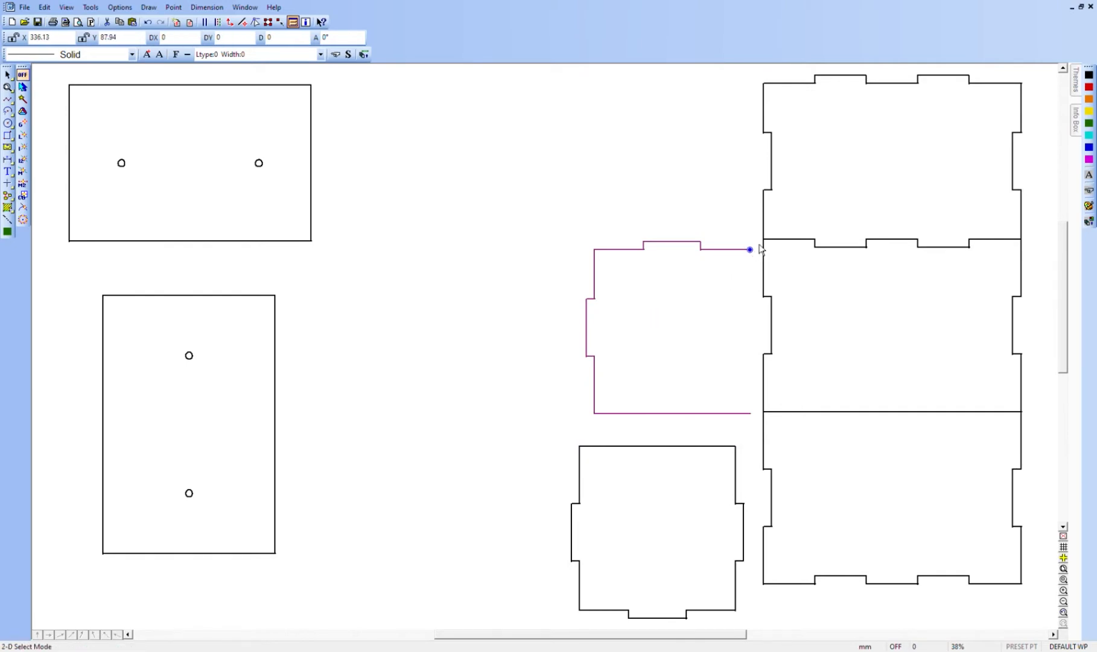
{"action": "left_click", "coordinate": [717, 227]}
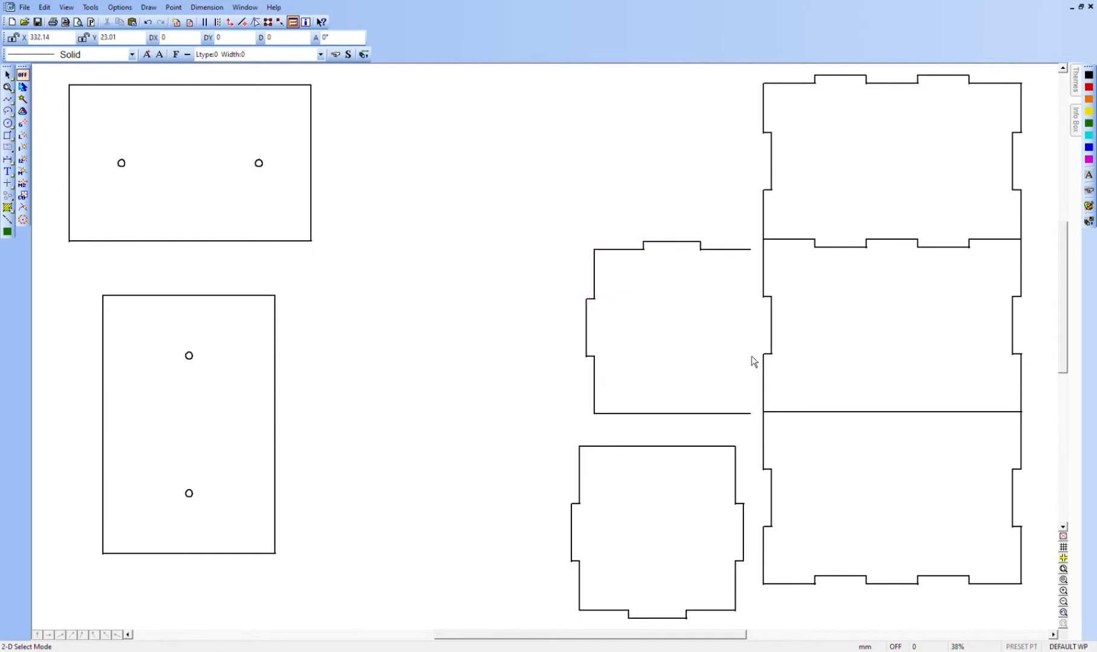
- Attach the open small panel outline by its lower-right end to the middle large panel's lower-left corner
{"action": "left_click_drag", "start_coordinate": [560, 221], "coordinate": [764, 430]}
{"action": "key", "text": "b"}
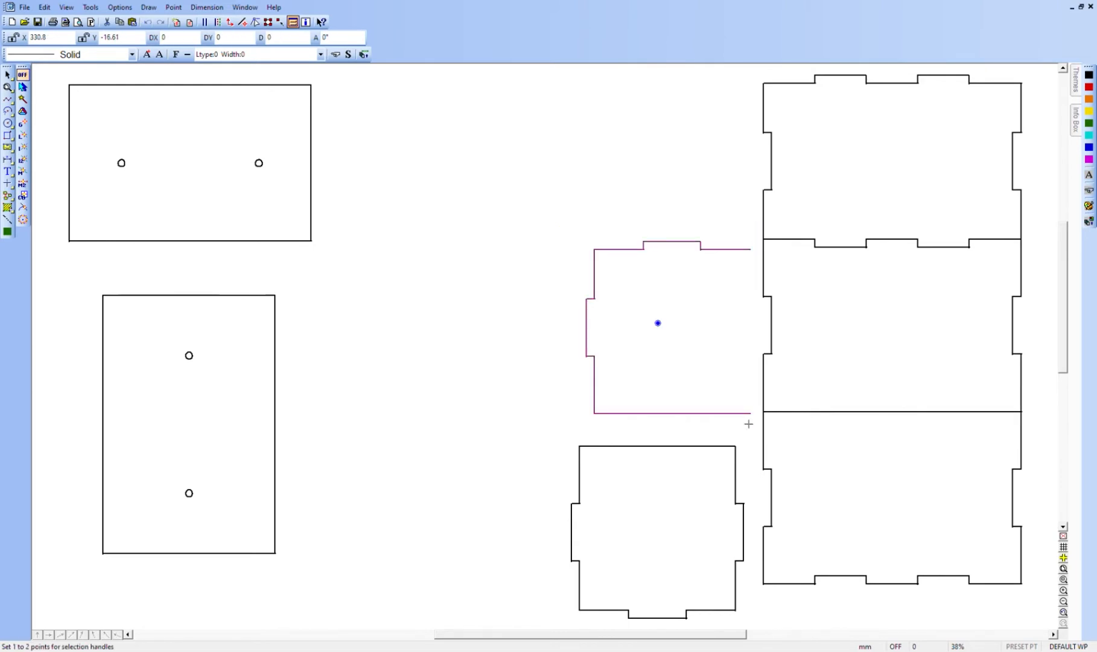
{"action": "left_click", "coordinate": [753, 416]}
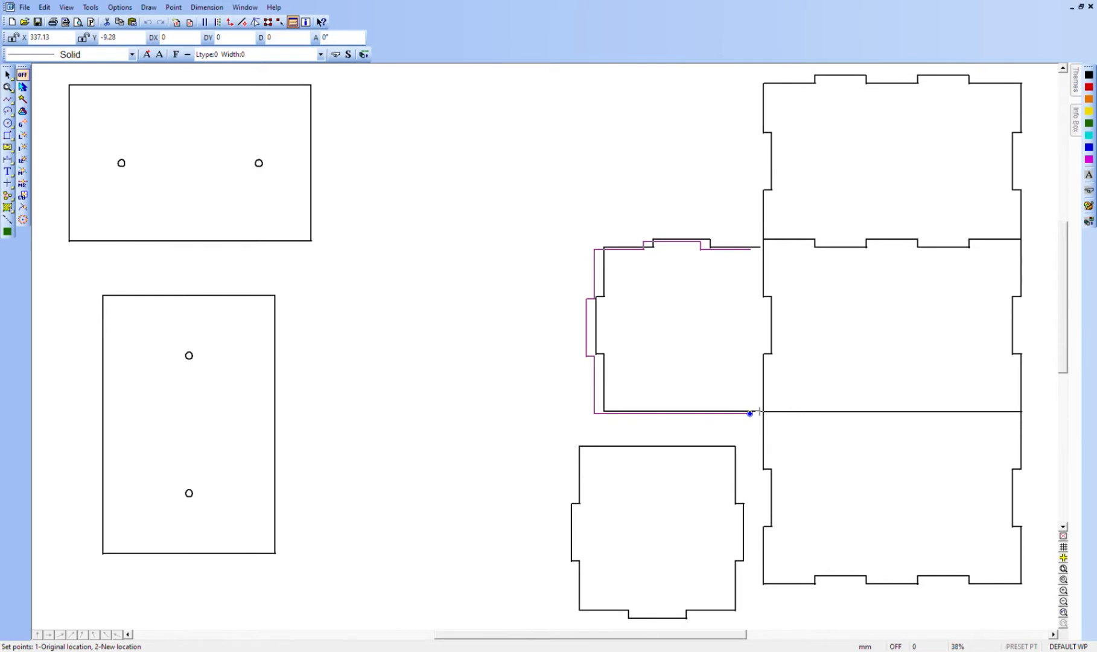
{"action": "left_click", "coordinate": [763, 411]}
{"action": "left_click", "coordinate": [755, 410]}
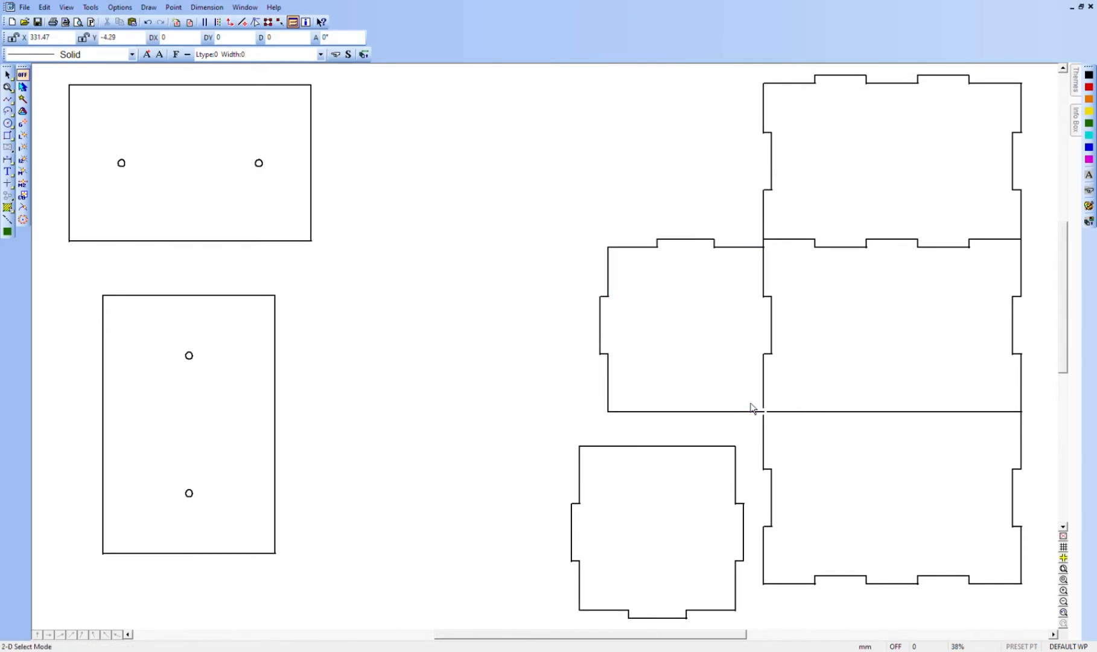
- Move the remaining small panel up below the attached one, beside the lowest large panel
{"action": "left_click_drag", "start_coordinate": [559, 438], "coordinate": [747, 627]}
{"action": "left_click", "coordinate": [658, 535]}
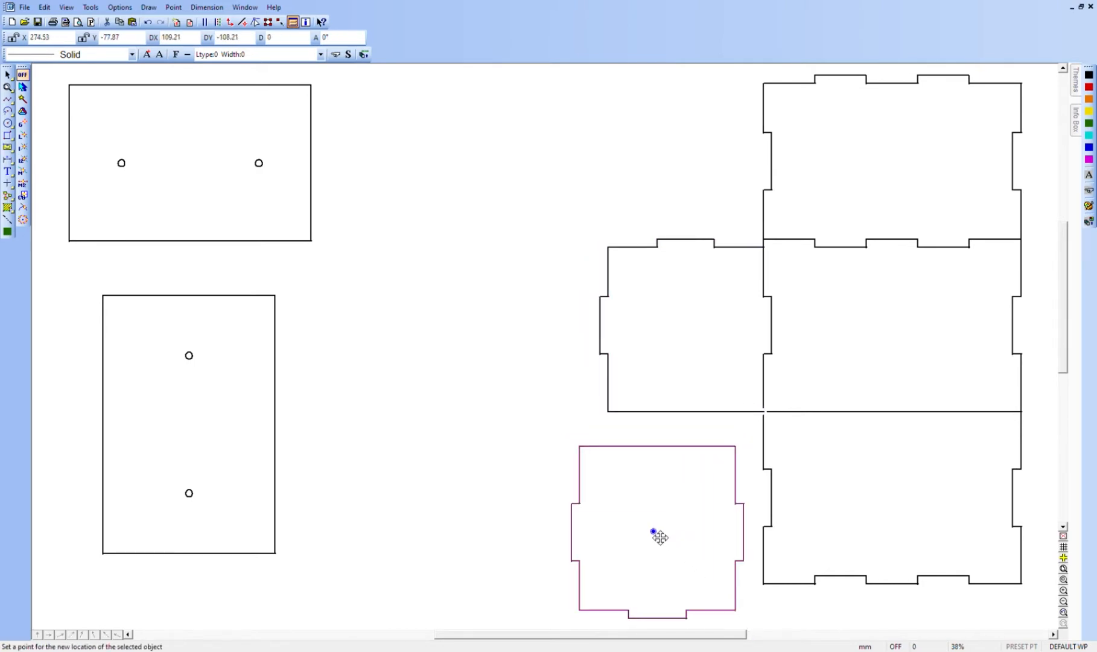
{"action": "left_click", "coordinate": [665, 503]}
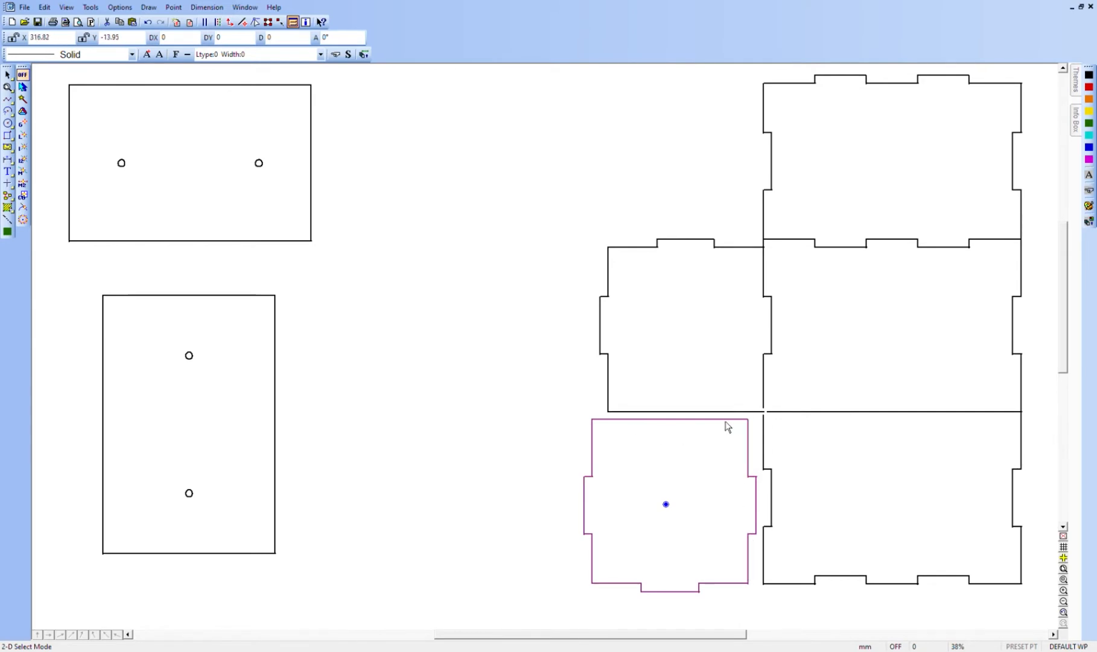
- Delete the lowest large panel's slotted left edge and the remaining small panel's straight upper edge
{"action": "left_click_drag", "start_coordinate": [757, 405], "coordinate": [779, 607]}
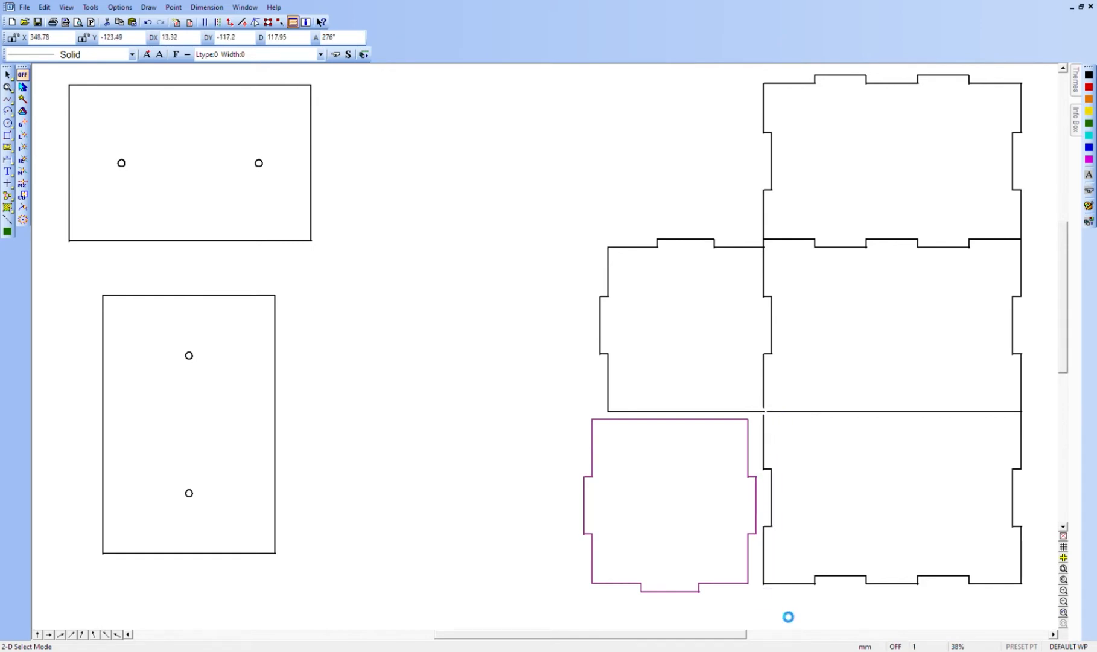
{"action": "key", "text": "Delete"}
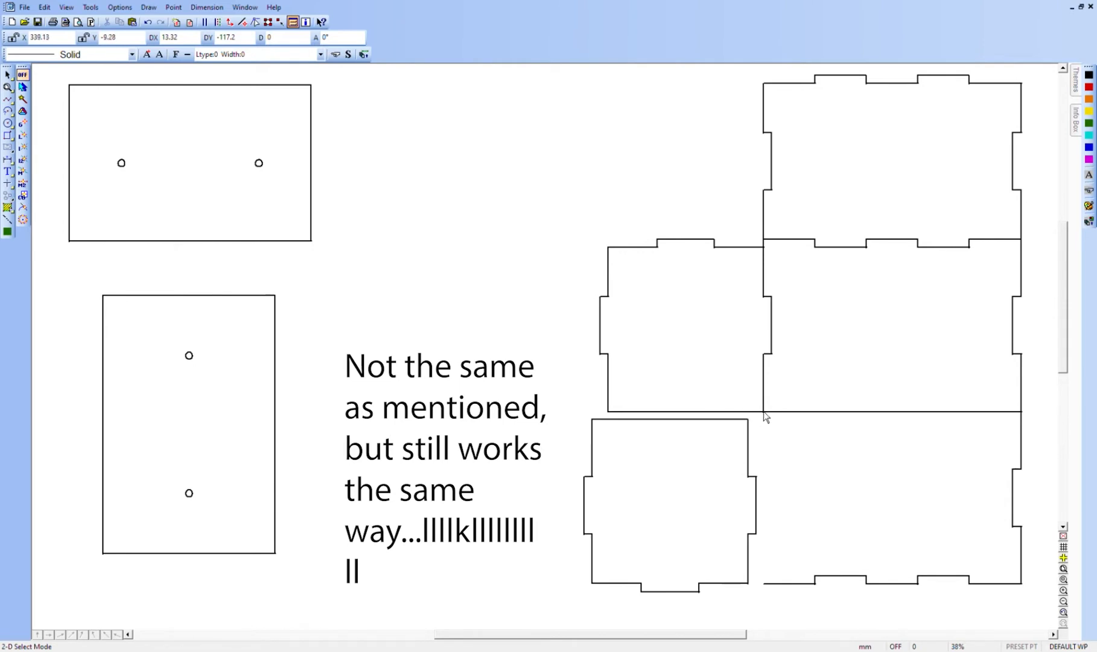
{"action": "left_click", "coordinate": [721, 420]}
{"action": "key", "text": "Delete"}
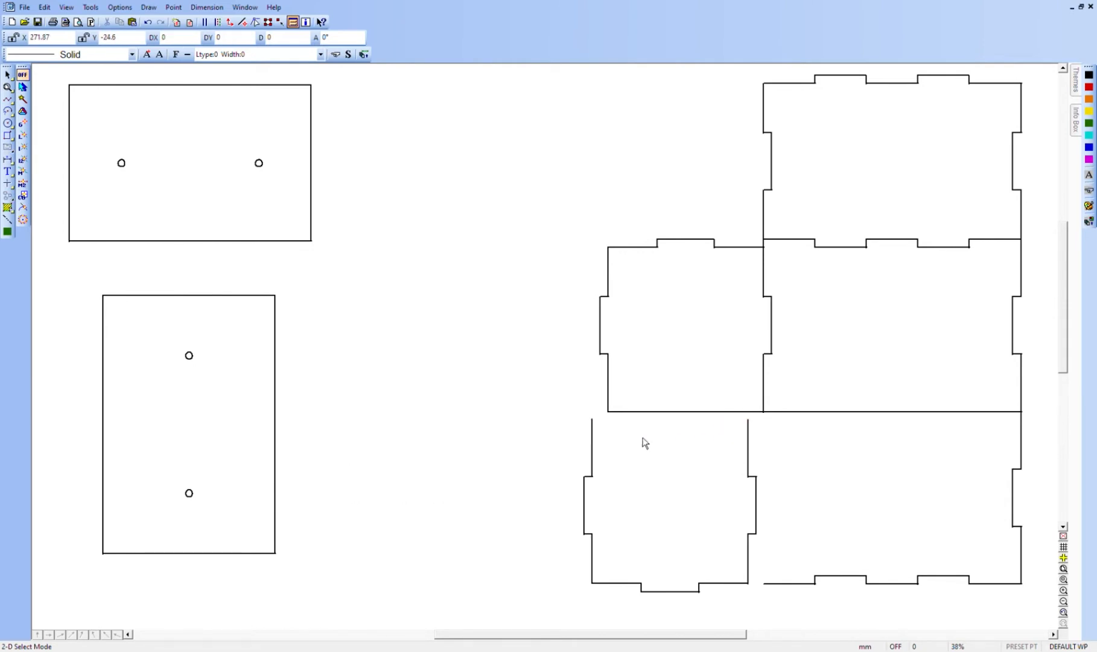
- Attach the lower small panel outline by its upper-right end to the corner shared by the middle and lowest large panels
{"action": "left_click_drag", "start_coordinate": [563, 416], "coordinate": [759, 604]}
{"action": "key", "text": "h"}
{"action": "key", "text": "Return"}
{"action": "left_click", "coordinate": [748, 419]}
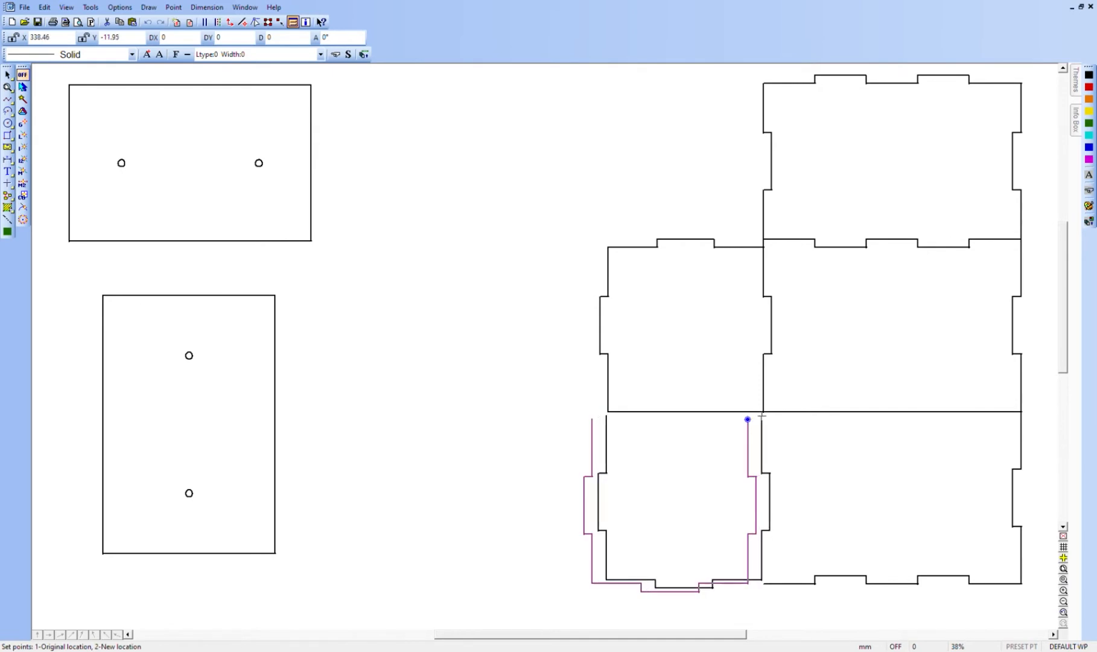
{"action": "left_click", "coordinate": [764, 413]}
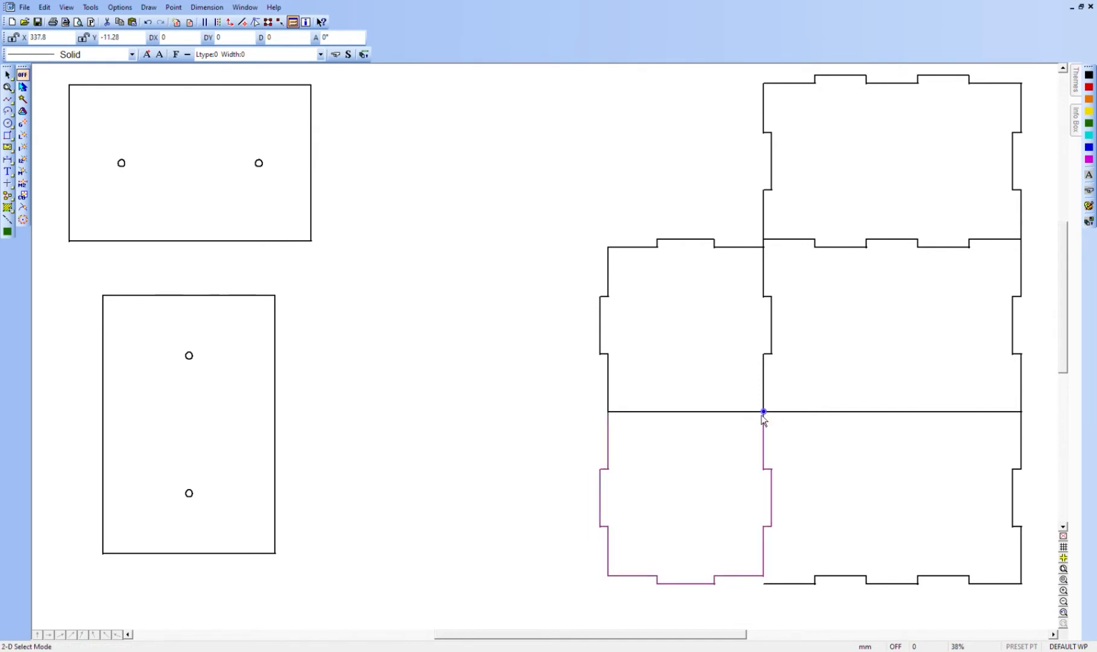
{"action": "left_click", "coordinate": [820, 506]}
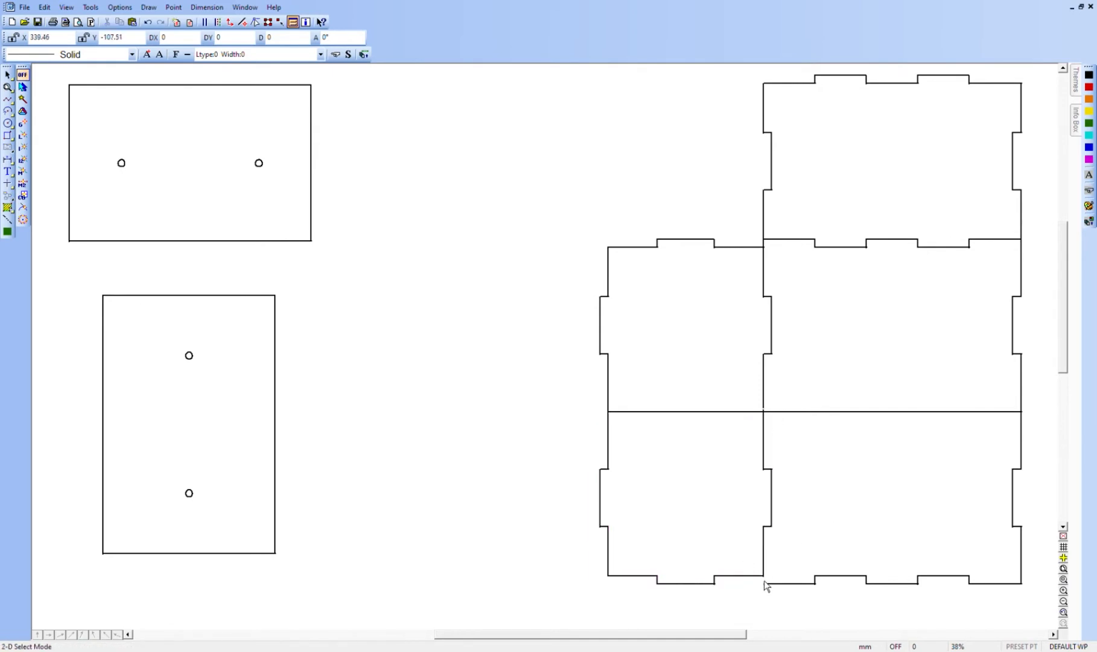
- Delete the short edge below the lowest large panel's left slot and redraw it with an orthogonal line from the panel's bottom-left corner
{"action": "left_click", "coordinate": [767, 555]}
{"action": "key", "text": "Delete"}
{"action": "left_click", "coordinate": [8, 99]}
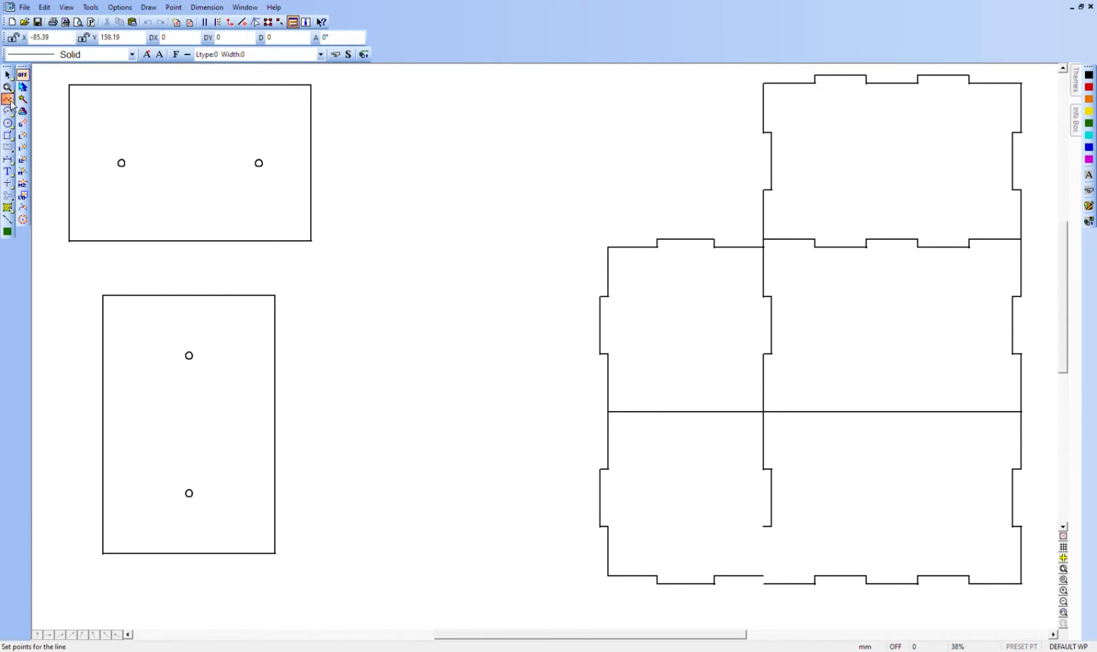
{"action": "left_click", "coordinate": [13, 102]}
{"action": "left_click", "coordinate": [39, 112]}
{"action": "left_click", "coordinate": [763, 583]}
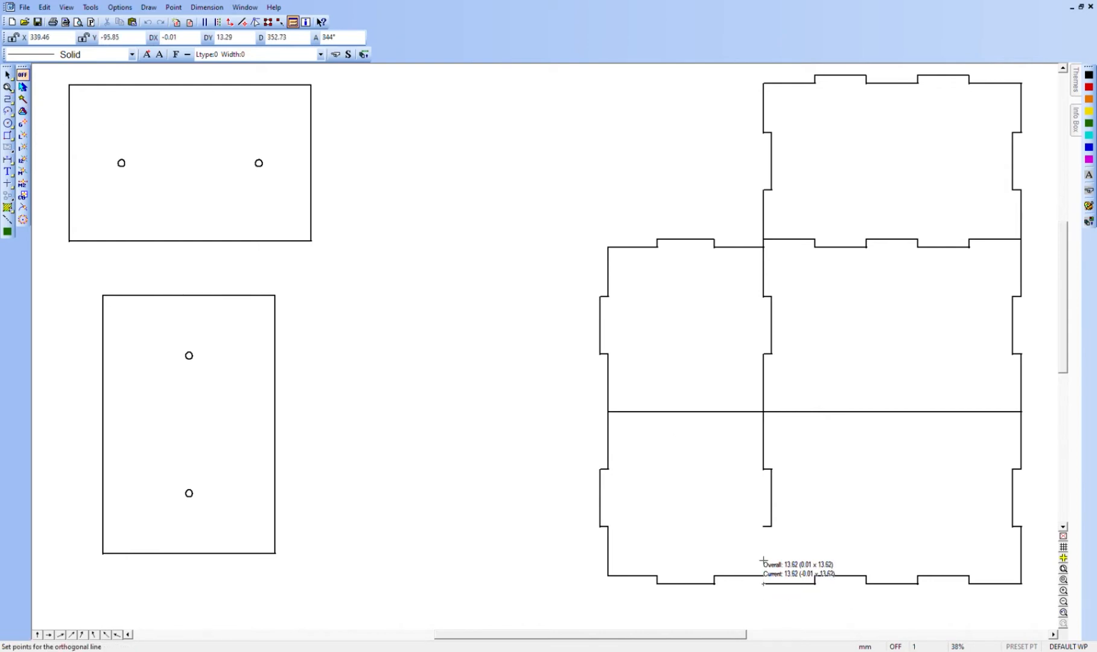
{"action": "right_click", "coordinate": [762, 528]}
{"action": "key", "text": "Return"}
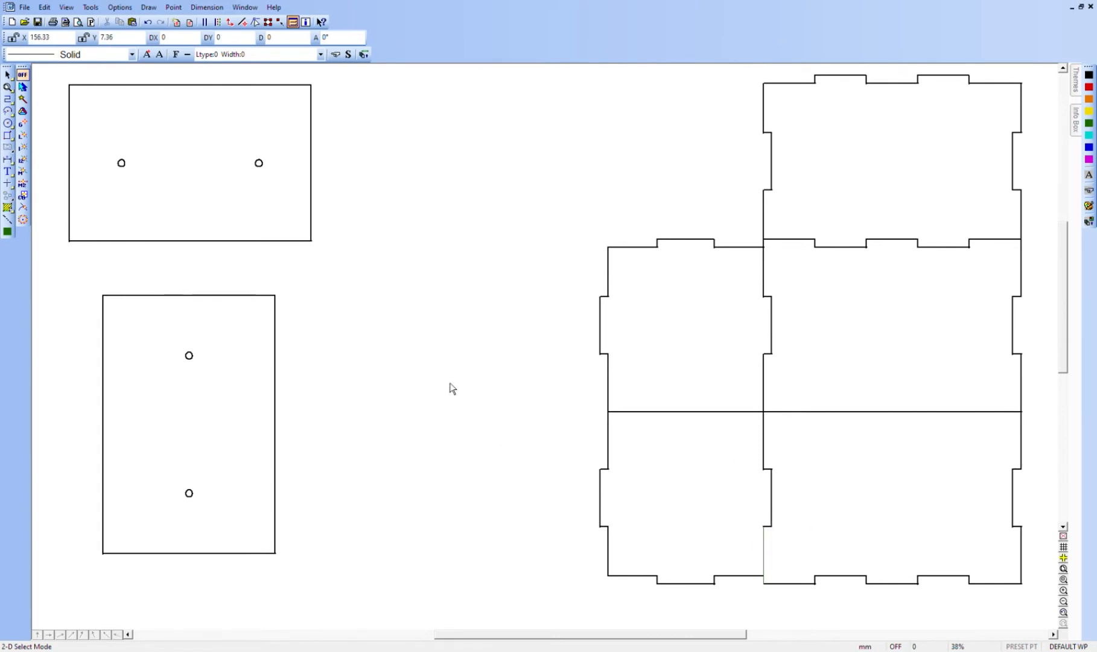
{"action": "left_click", "coordinate": [120, 7]}
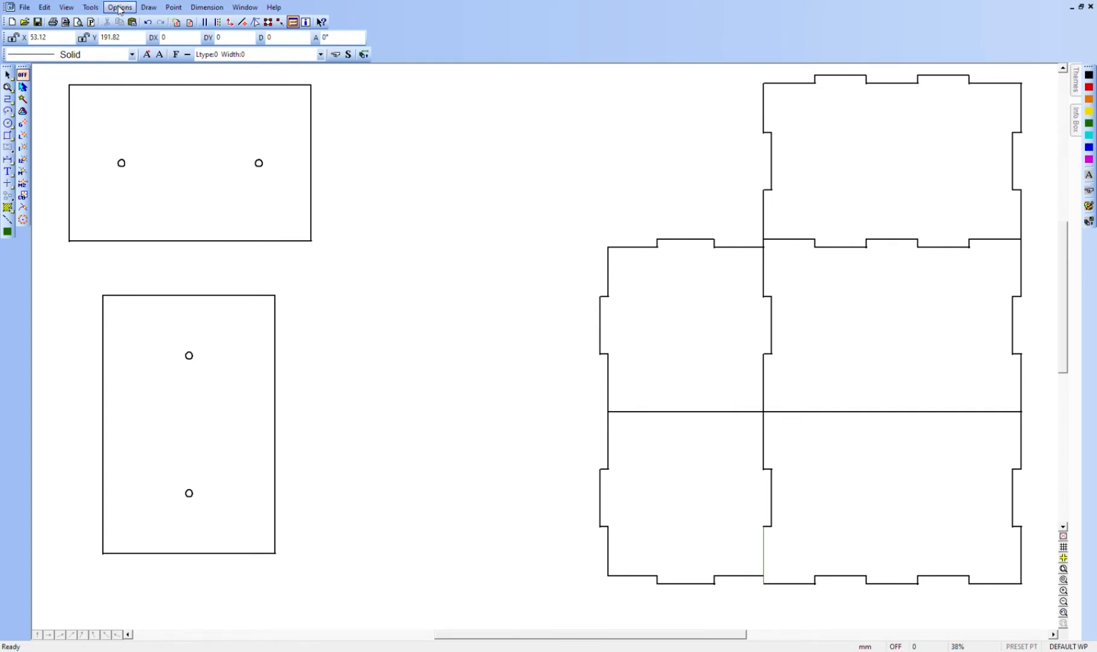
{"action": "left_click", "coordinate": [152, 87]}
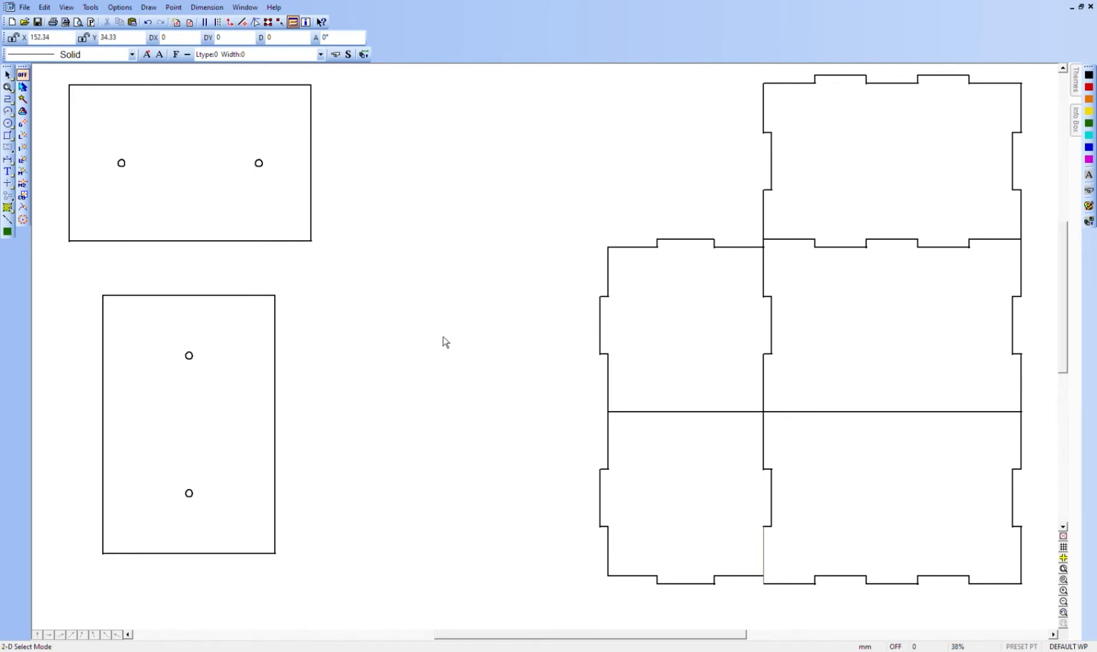
- Rotate the portrait two-hole plate a quarter turn into landscape orientation
{"action": "scroll", "coordinate": [294, 408], "scroll_direction": "up", "scroll_amount": 2}
{"action": "mouse_move", "coordinate": [83, 327]}
{"action": "left_mouse_down"}
{"action": "mouse_move", "coordinate": [142, 333]}
{"action": "mouse_move", "coordinate": [332, 628]}
{"action": "left_mouse_up"}
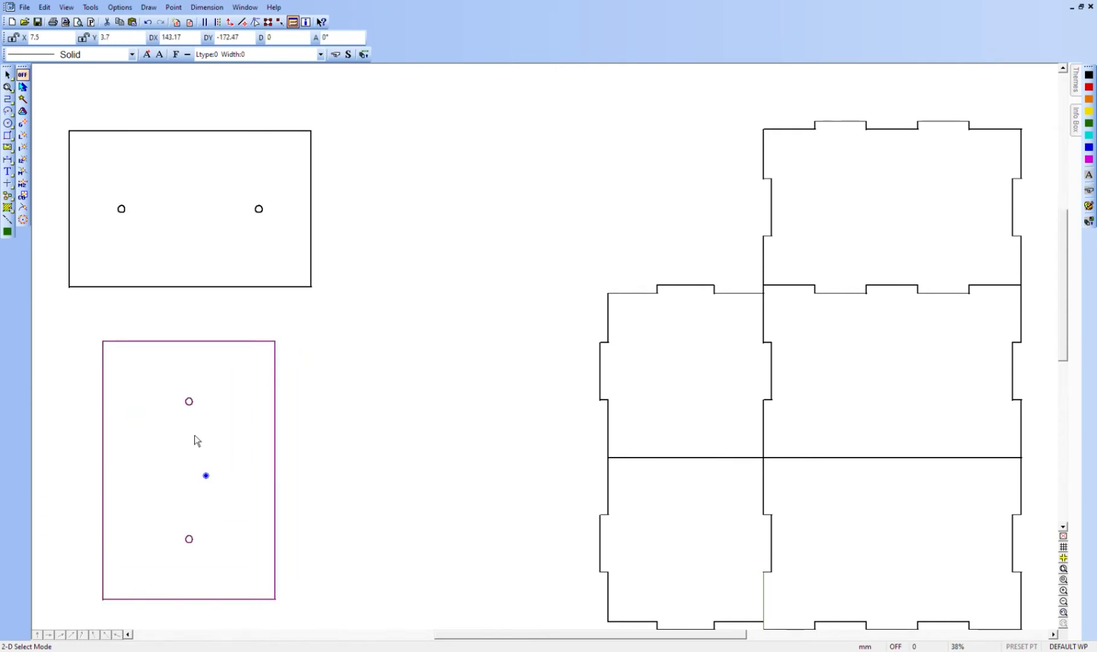
{"action": "key", "text": "r"}
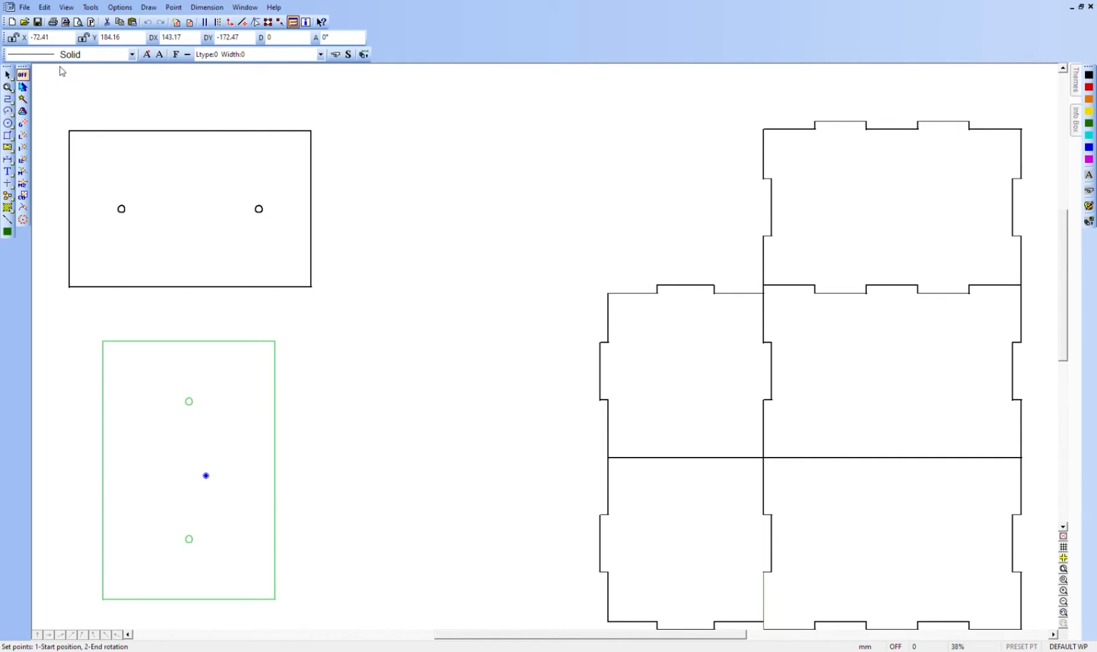
- Move the smaller landscape two-hole plate to just above the top large panel
{"action": "left_click_drag", "start_coordinate": [576, 287], "coordinate": [688, 218]}
{"action": "left_click_drag", "start_coordinate": [688, 218], "coordinate": [885, 174]}
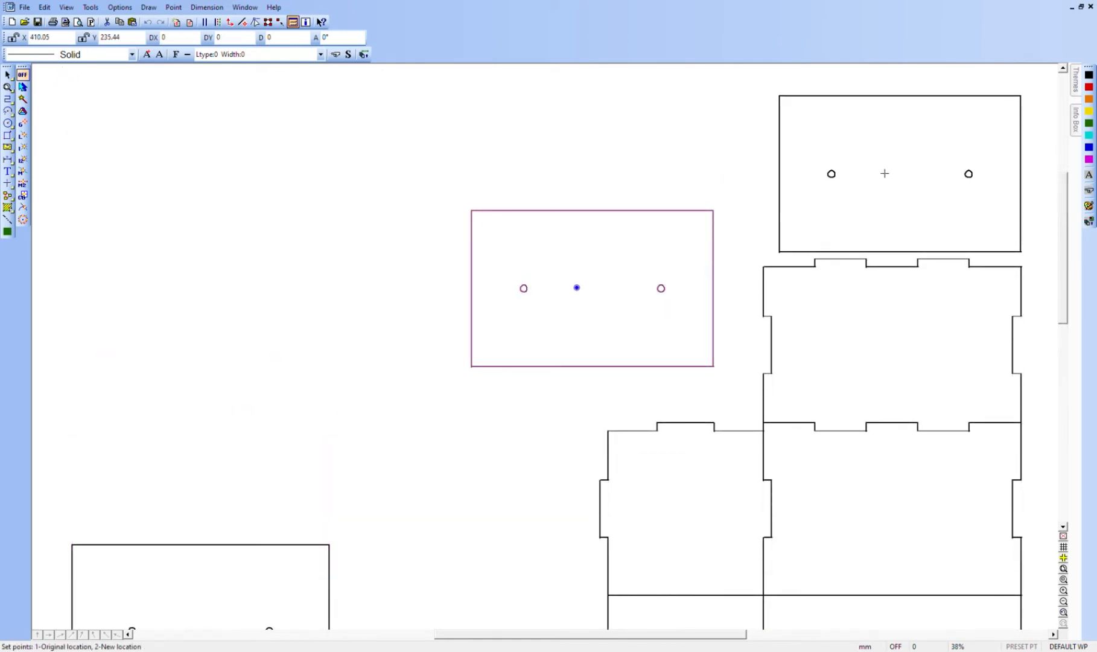
{"action": "left_click", "coordinate": [884, 173]}
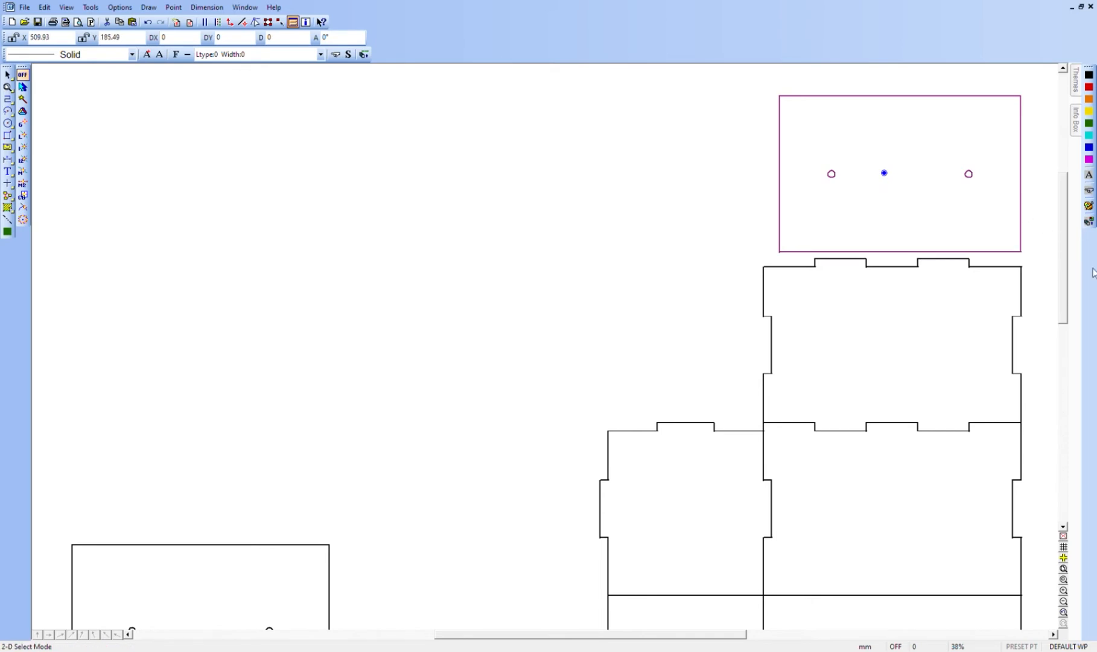
- Delete the upper edge lines of both tabs on top of the top large panel
{"action": "scroll", "coordinate": [960, 373], "scroll_direction": "up", "scroll_amount": 1}
{"action": "scroll", "coordinate": [959, 371], "scroll_direction": "down", "scroll_amount": 2}
{"action": "left_click", "coordinate": [950, 260]}
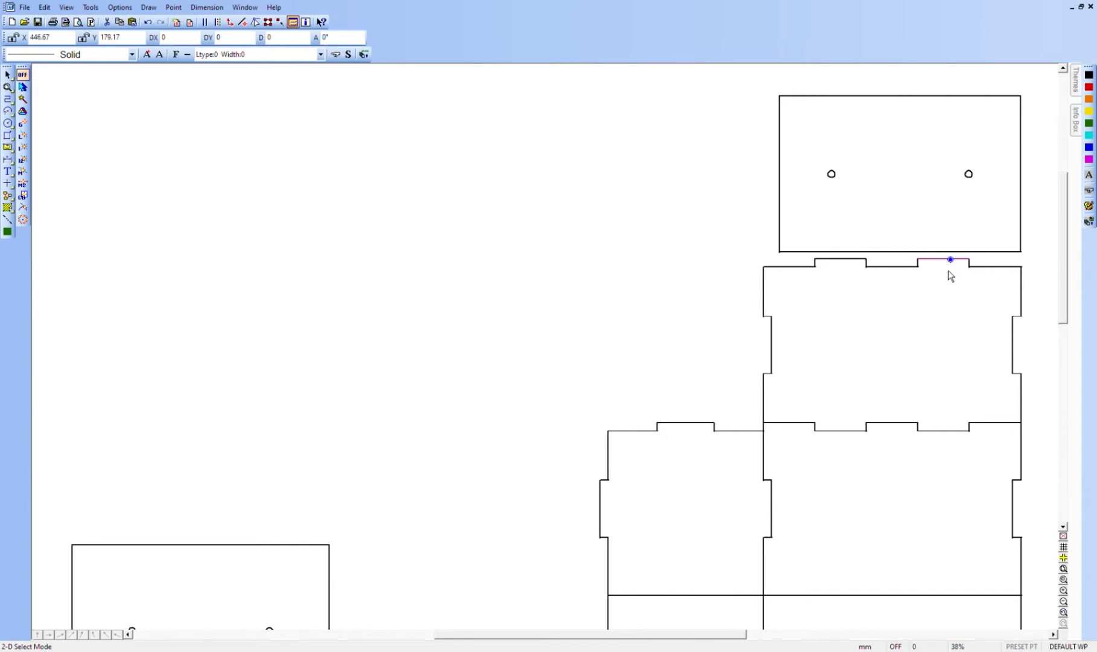
{"action": "key", "text": "Delete"}
{"action": "left_click", "coordinate": [859, 263]}
{"action": "key", "text": "Delete"}
- Set the upper two-hole plate's handle on its lower edge above the right tab, and move the plate down onto the tab's end
{"action": "left_click_drag", "start_coordinate": [765, 86], "coordinate": [1050, 261]}
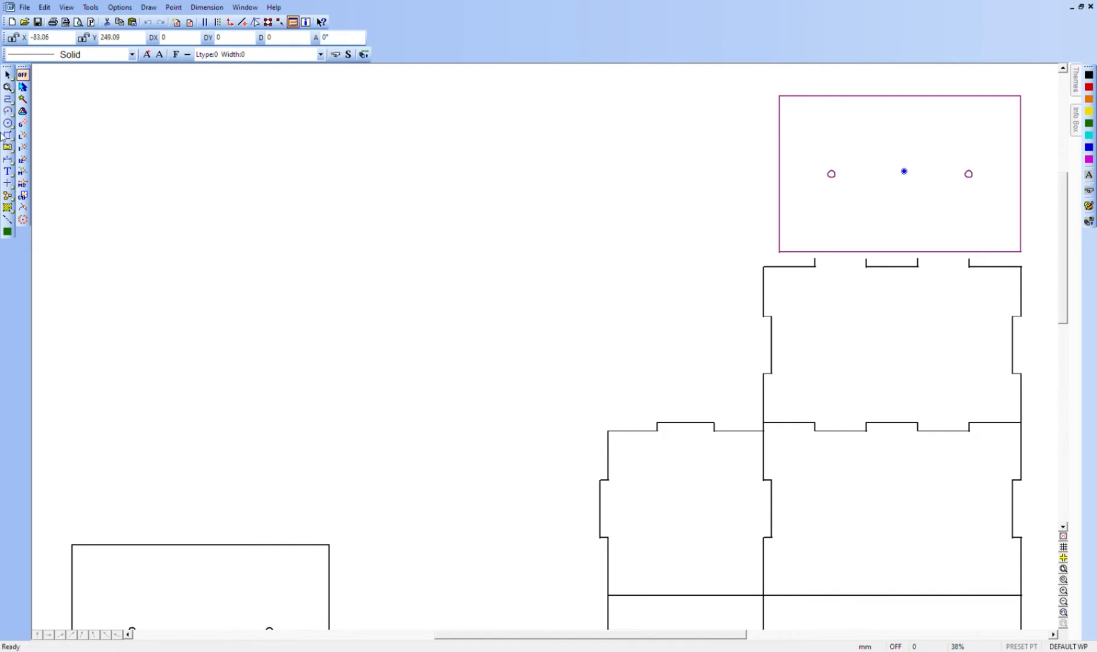
{"action": "left_click", "coordinate": [23, 135]}
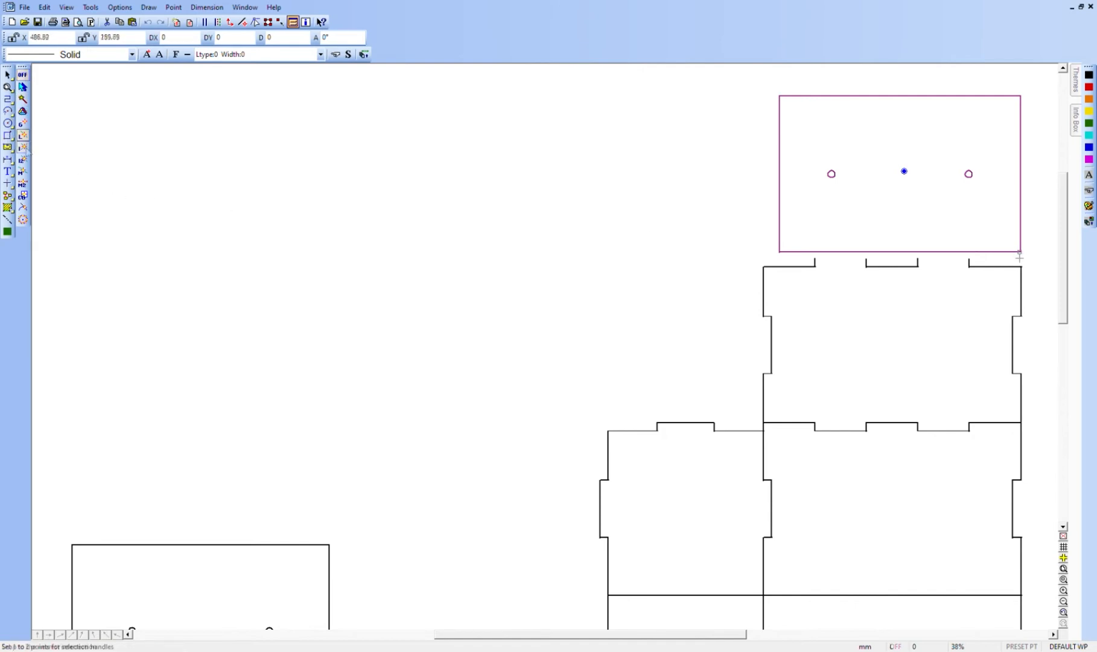
{"action": "left_click", "coordinate": [969, 251]}
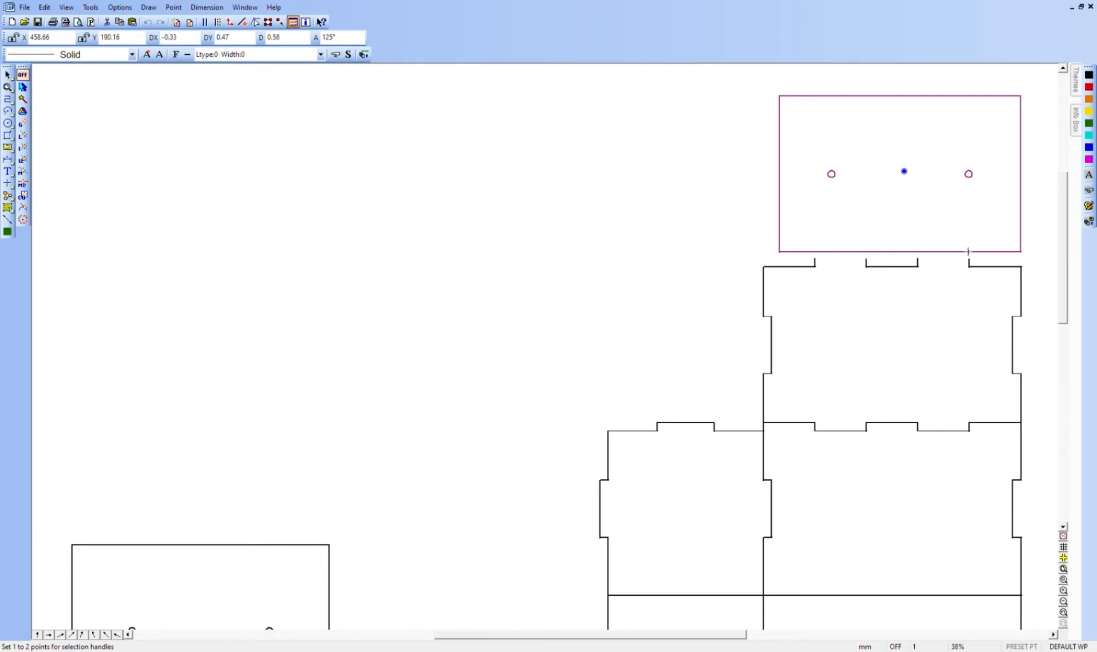
{"action": "left_click", "coordinate": [968, 251]}
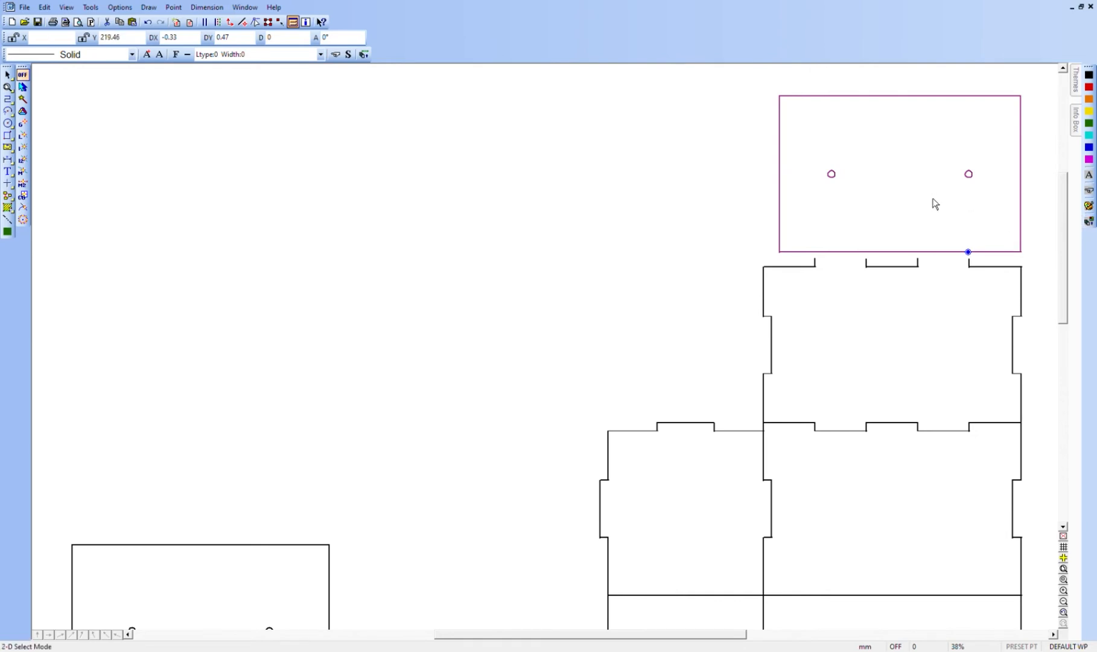
{"action": "key", "text": "m"}
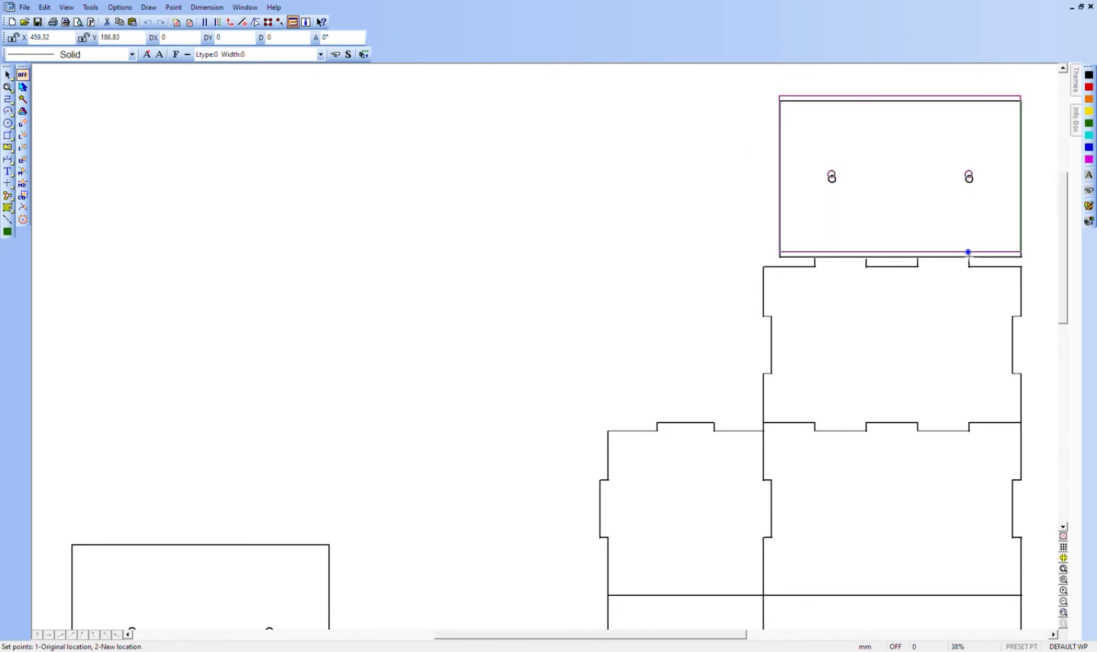
{"action": "left_click", "coordinate": [970, 259]}
- Move the rotated larger two-hole plate up beside the plate attached above the top large panel
{"action": "scroll", "coordinate": [965, 254], "scroll_direction": "down", "scroll_amount": 2}
{"action": "left_click_drag", "start_coordinate": [56, 429], "coordinate": [372, 636]}
{"action": "left_click_drag", "start_coordinate": [372, 628], "coordinate": [371, 627]}
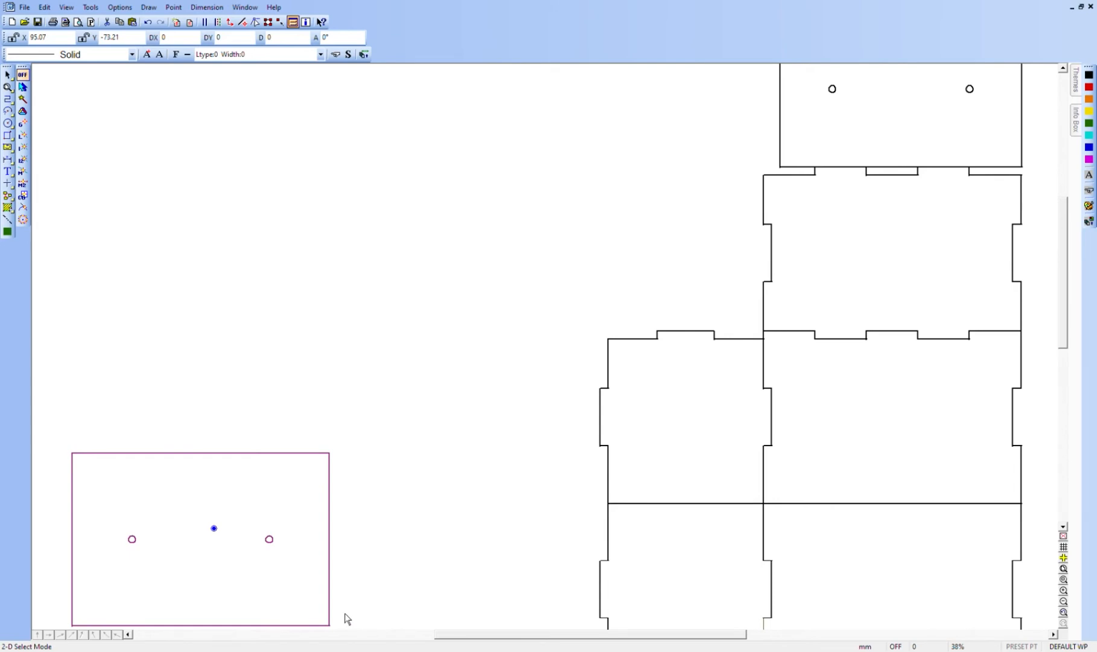
{"action": "left_click_drag", "start_coordinate": [214, 527], "coordinate": [634, 141]}
{"action": "scroll", "coordinate": [729, 223], "scroll_direction": "up", "scroll_amount": 3}
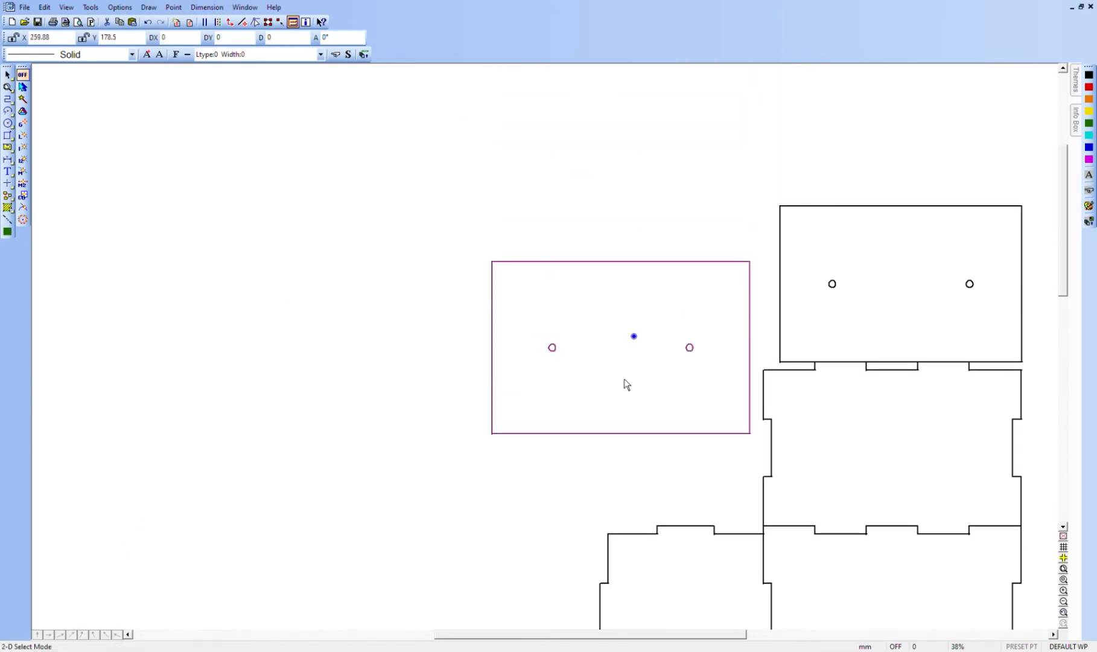
- Move the larger two-hole plate to just above the smaller two-hole plate, and delete the smaller plate's upper edge line
{"action": "left_click", "coordinate": [634, 336]}
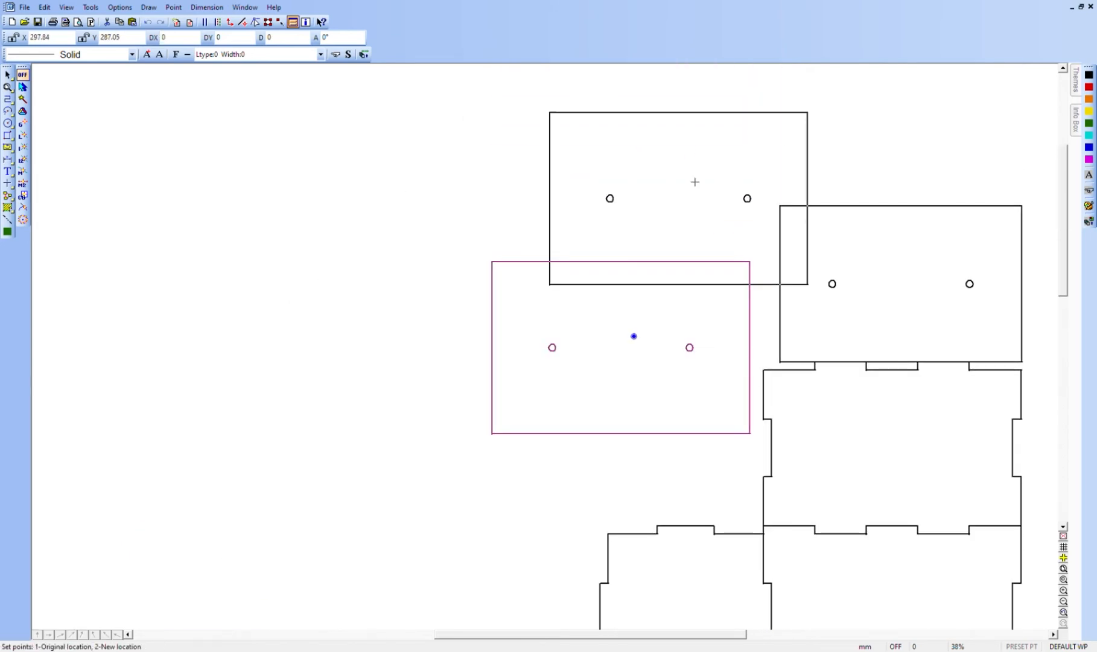
{"action": "left_click", "coordinate": [904, 101]}
{"action": "left_click", "coordinate": [766, 203]}
- Set the larger two-hole plate's handle on its lower right corner, and move it onto the upper end of the smaller plate's right edge
{"action": "scroll", "coordinate": [785, 241], "scroll_direction": "up", "scroll_amount": 2}
{"action": "left_click_drag", "start_coordinate": [730, 105], "coordinate": [1037, 308]}
{"action": "key", "text": "m"}
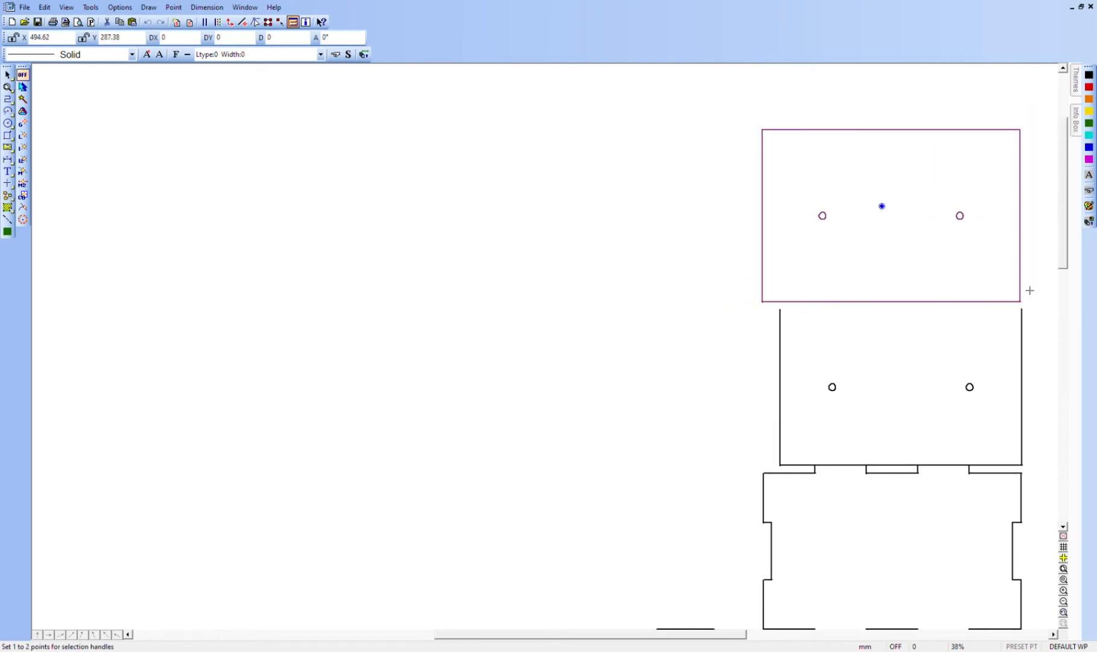
{"action": "left_click", "coordinate": [1020, 301]}
{"action": "left_click_drag", "start_coordinate": [1020, 302], "coordinate": [1022, 309]}
{"action": "left_click", "coordinate": [609, 228]}
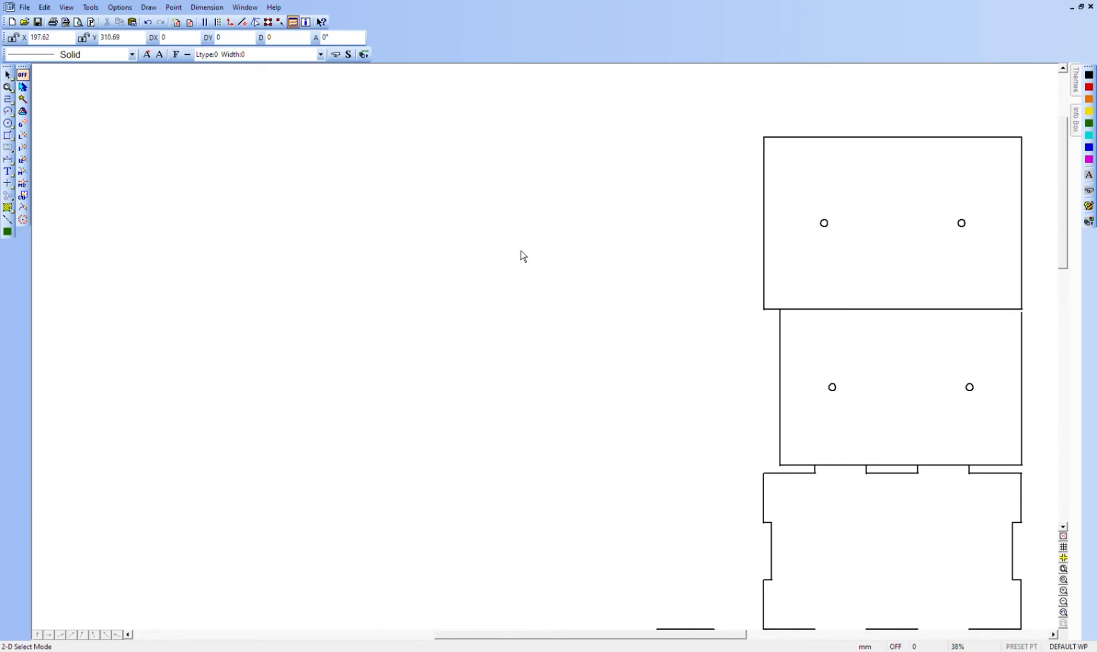
- Draw a large sheet-outline rectangle around all nested panels, and delete that rectangle
{"action": "key", "text": "ctrl+w"}
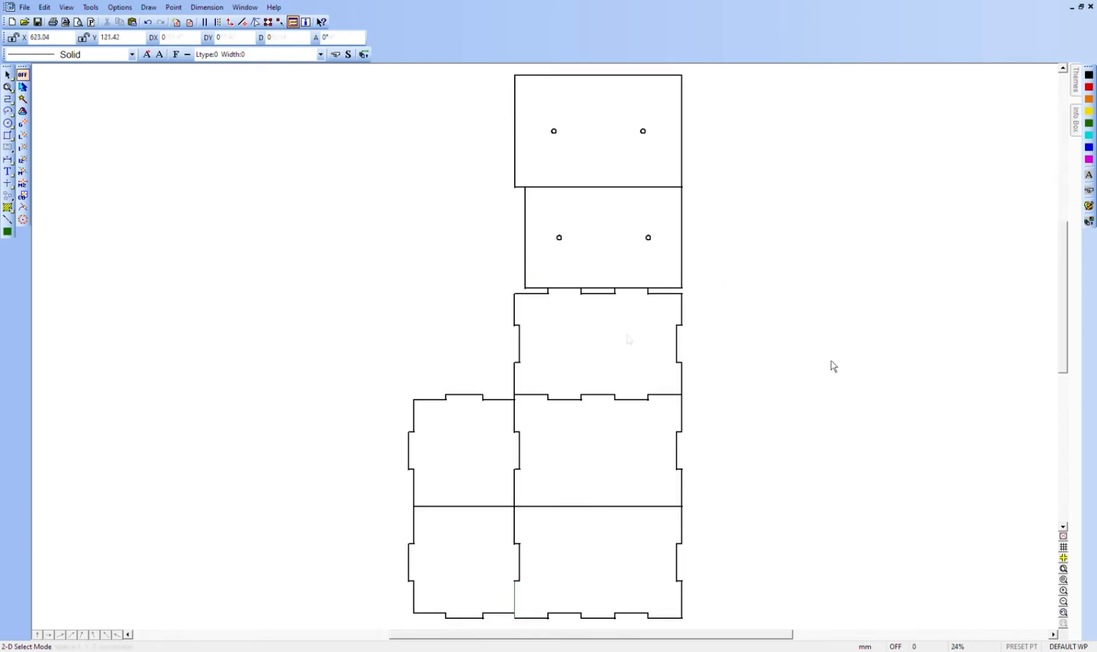
{"action": "left_click_drag", "start_coordinate": [691, 619], "coordinate": [32, 64]}
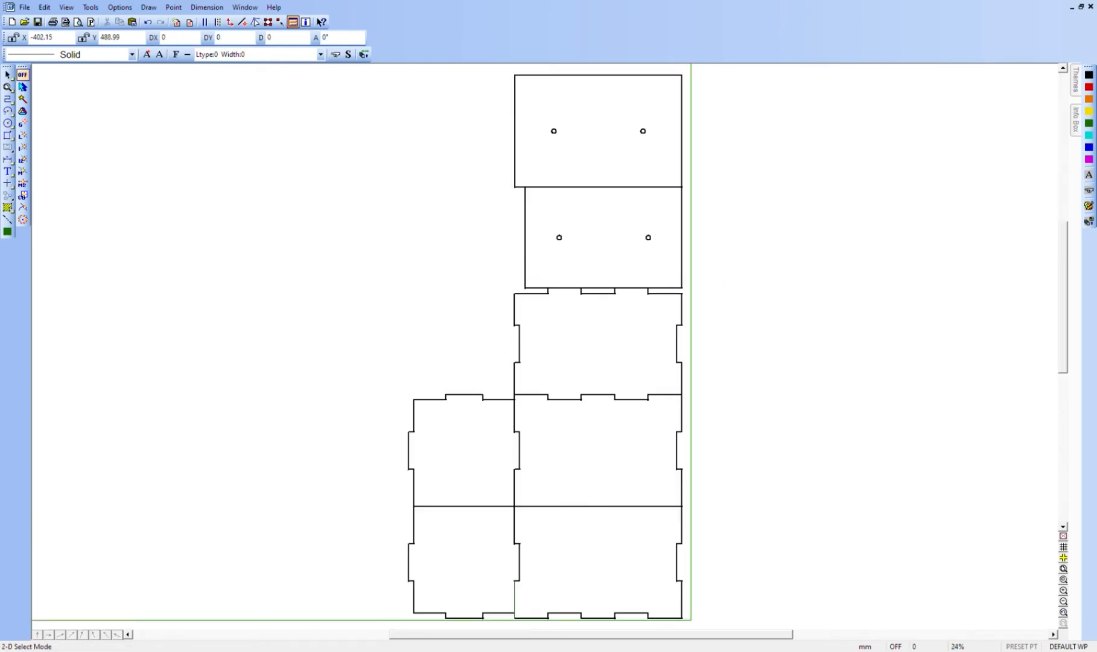
{"action": "key", "text": "ctrl+w"}
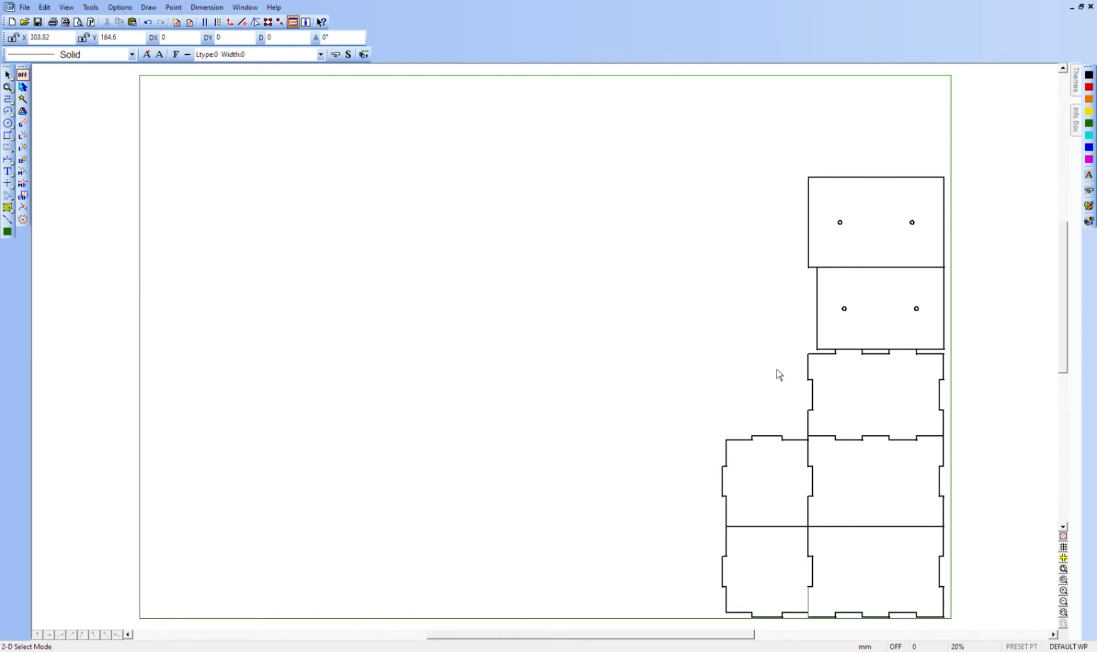
{"action": "left_click", "coordinate": [444, 76]}
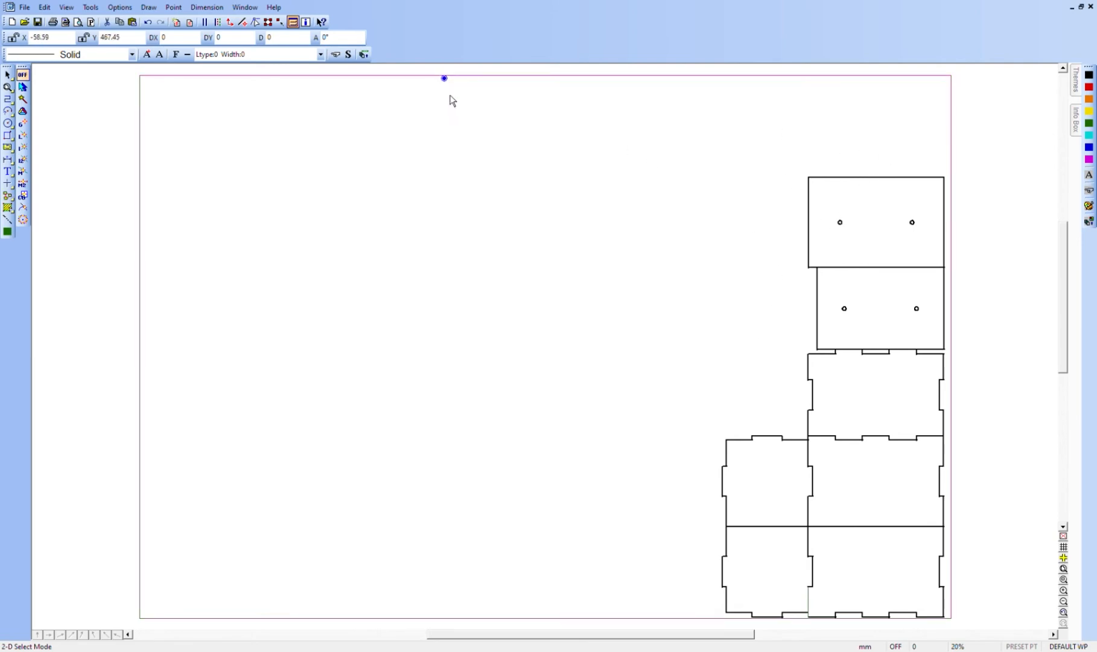
{"action": "key", "text": "Delete"}
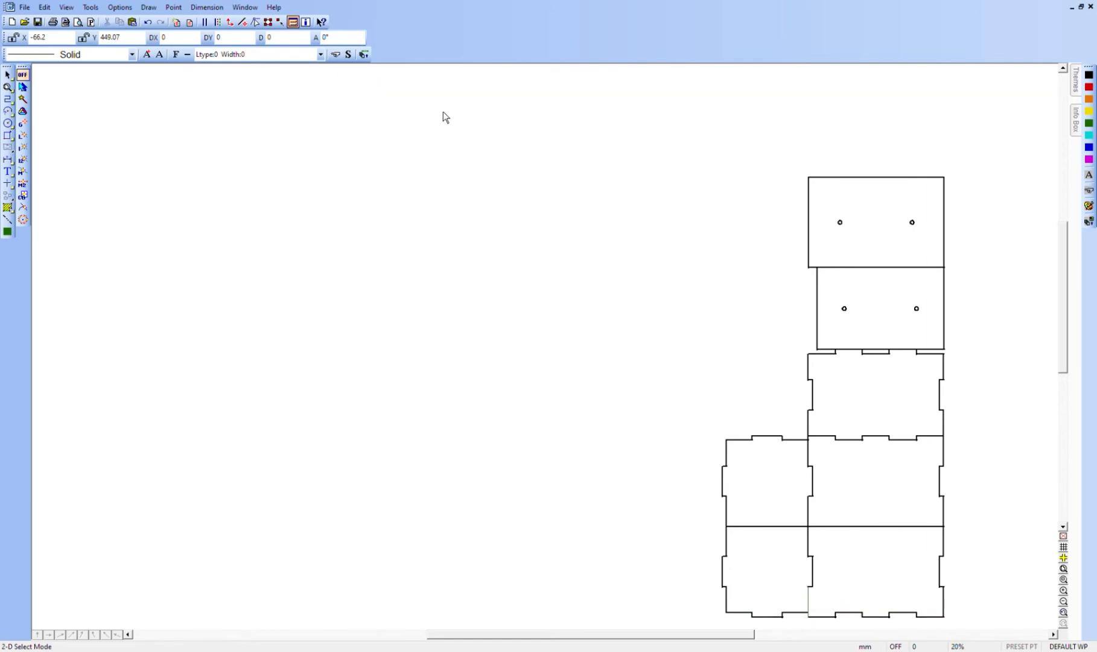
{"action": "key", "text": "Page_Up"}
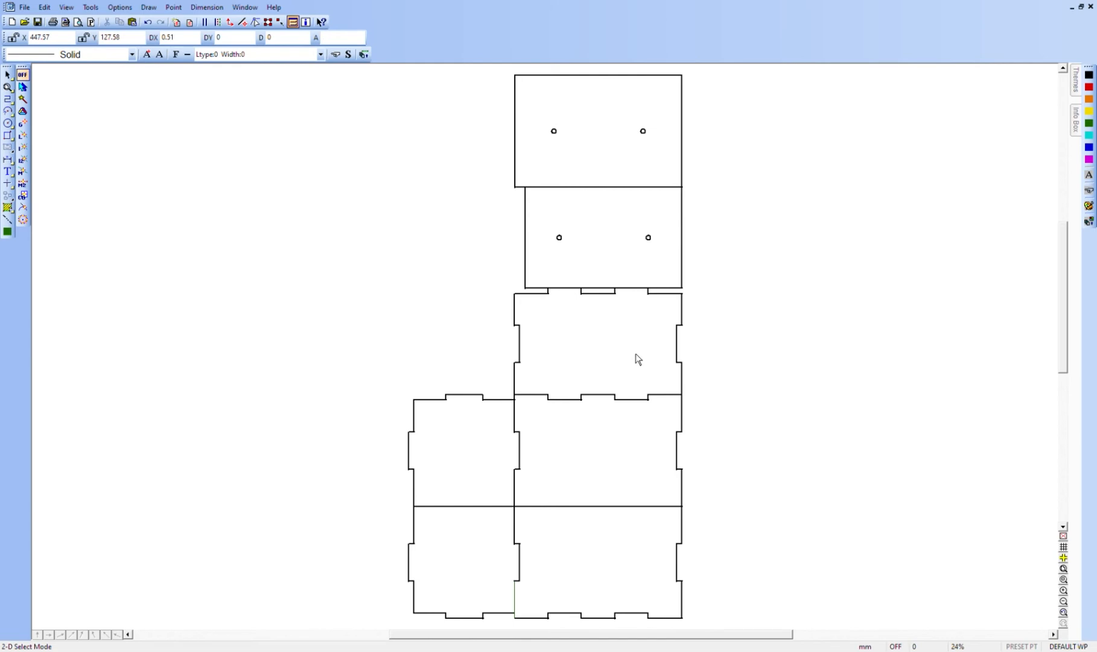
- Match the line style of all panel outlines to the thin vertical line at the lower end of the bottom panels' shared edge
{"action": "key", "text": "ctrl+a"}
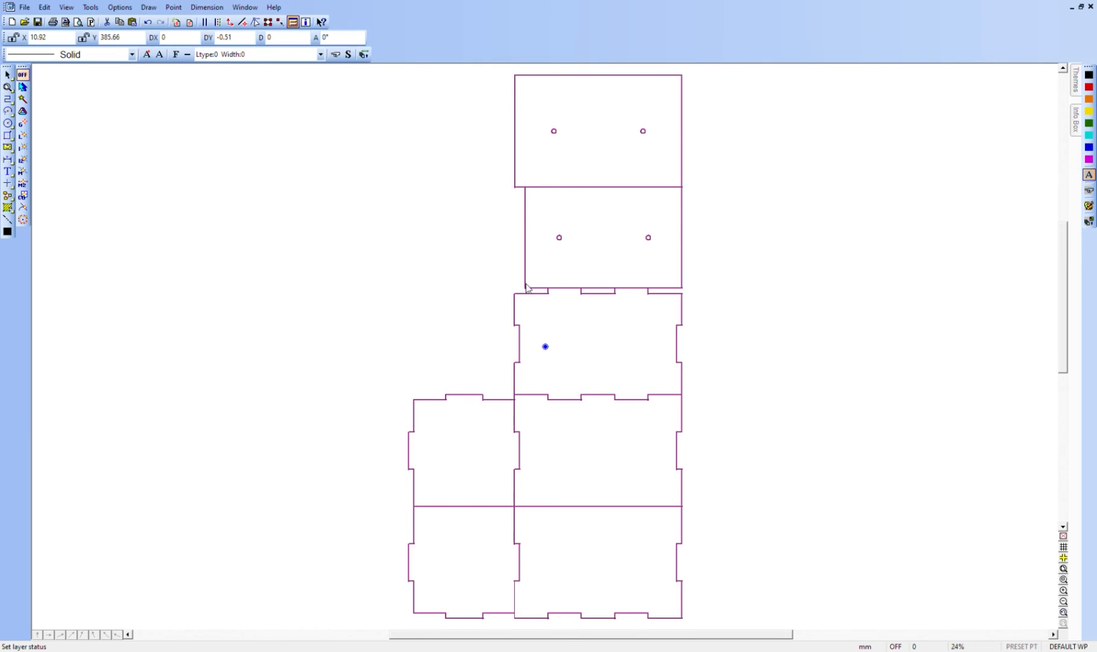
{"action": "left_click", "coordinate": [363, 54]}
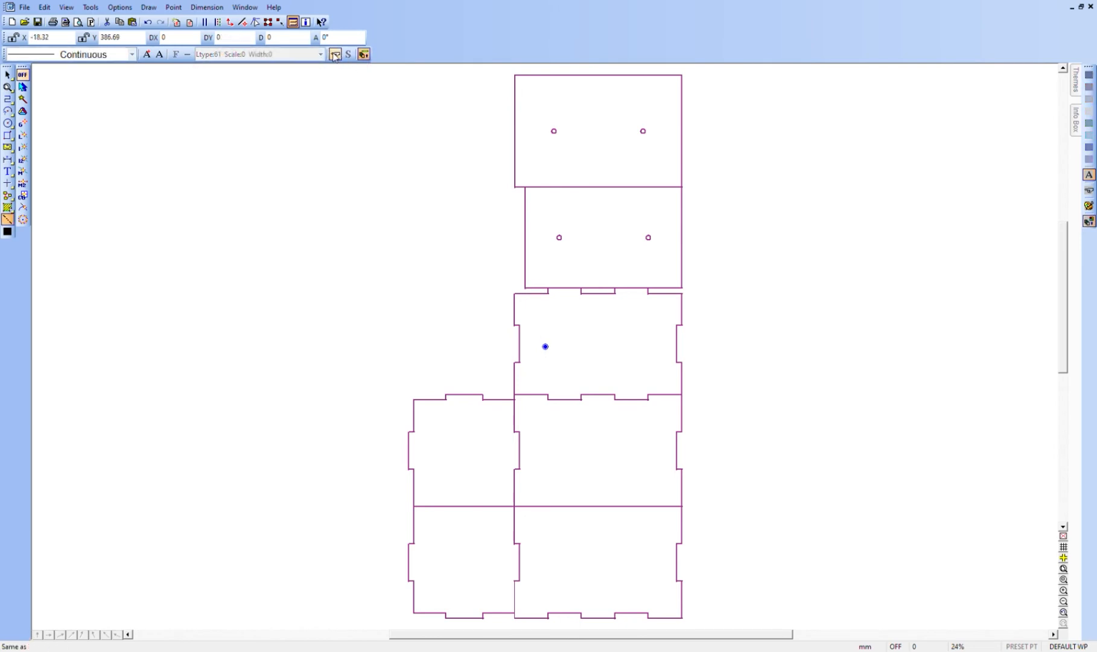
{"action": "key", "text": "Escape"}
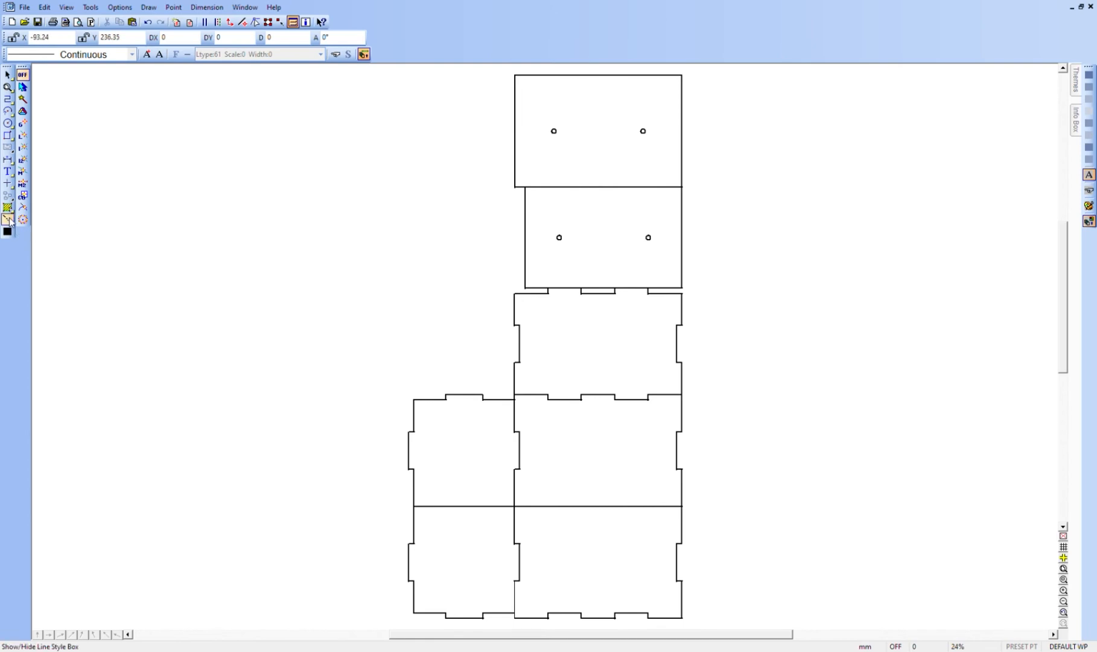
{"action": "key", "text": "ctrl+a"}
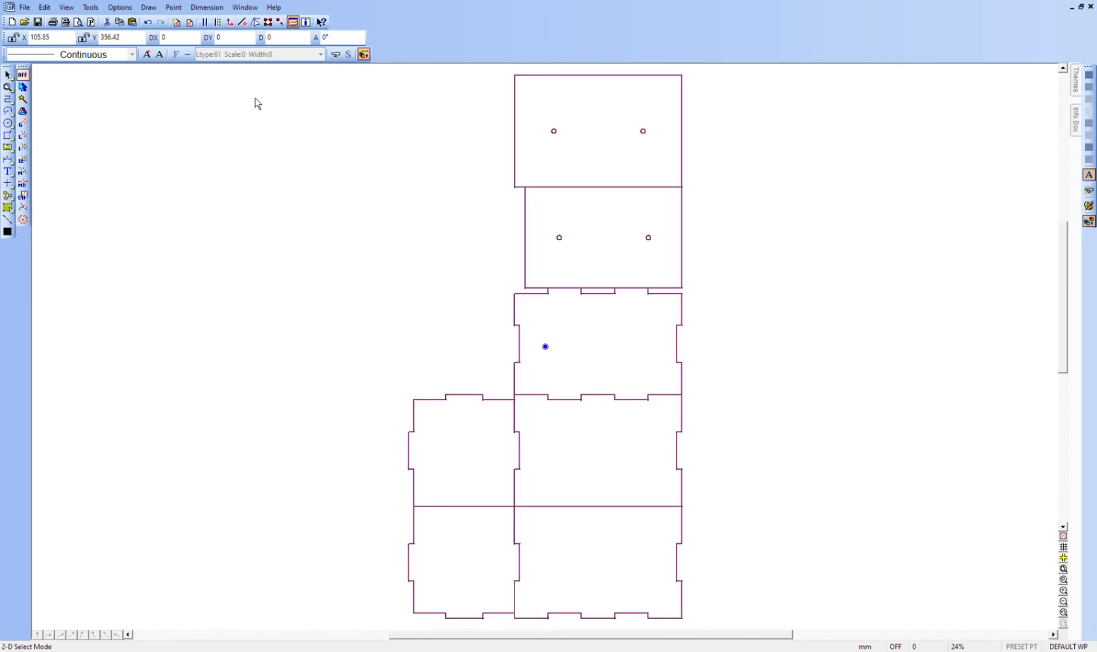
{"action": "left_click", "coordinate": [335, 55]}
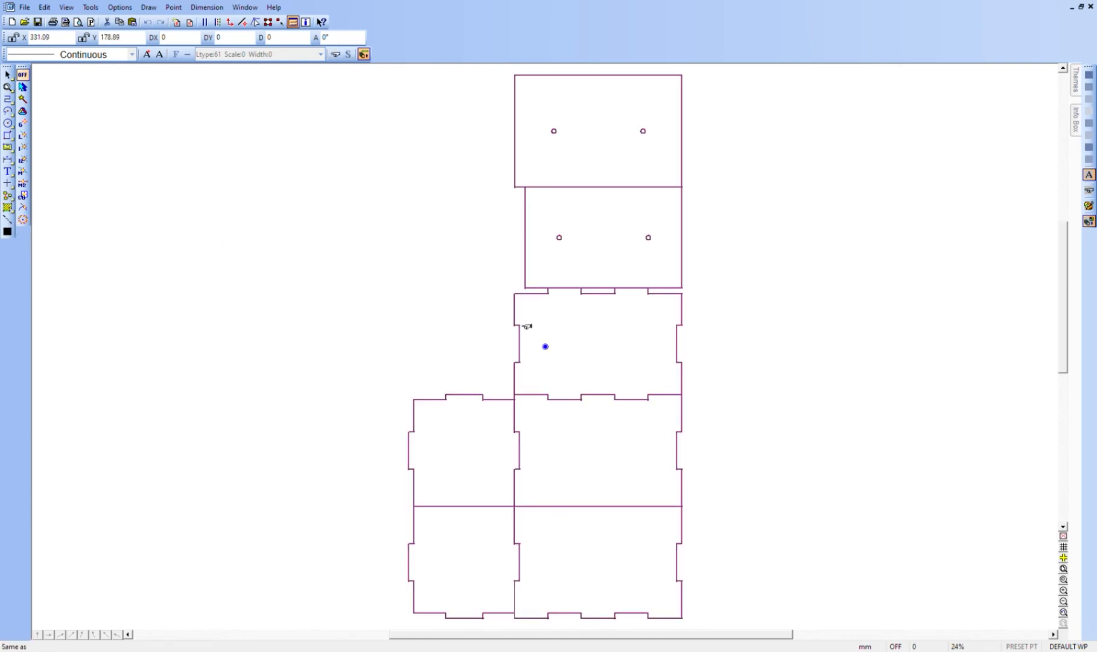
{"action": "left_click", "coordinate": [524, 606]}
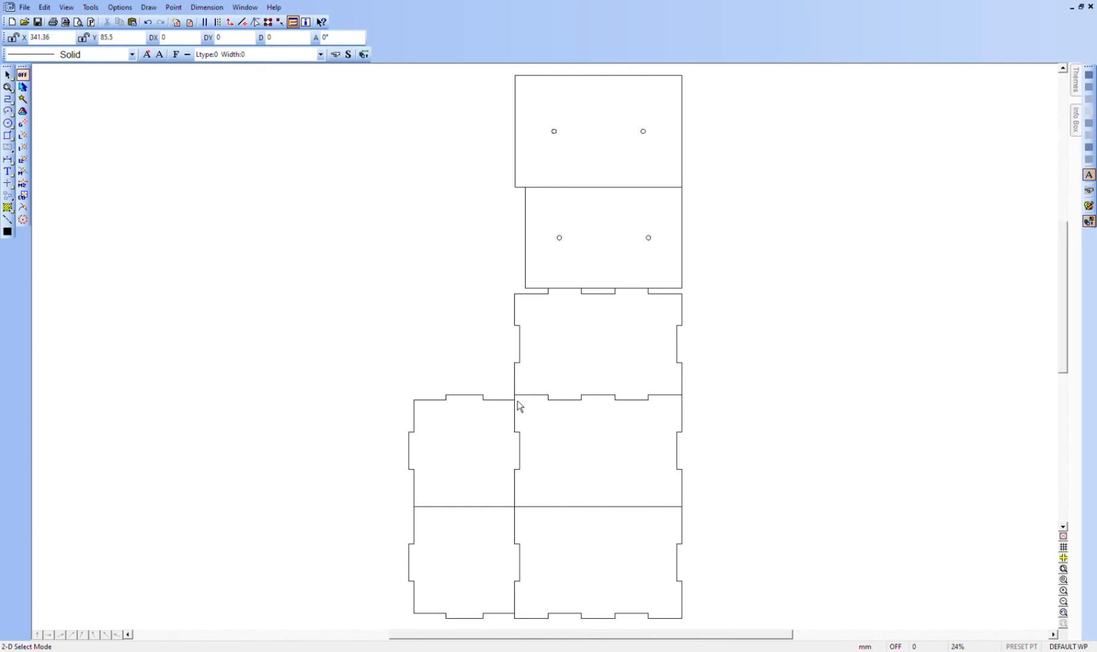
- Delete the shared vertical edge segment just above the horizontal divider, and extend the vertical line below it up to the notch with a two-line trim
{"action": "left_click", "coordinate": [515, 486]}
{"action": "key", "text": "Delete"}
{"action": "left_click", "coordinate": [7, 184]}
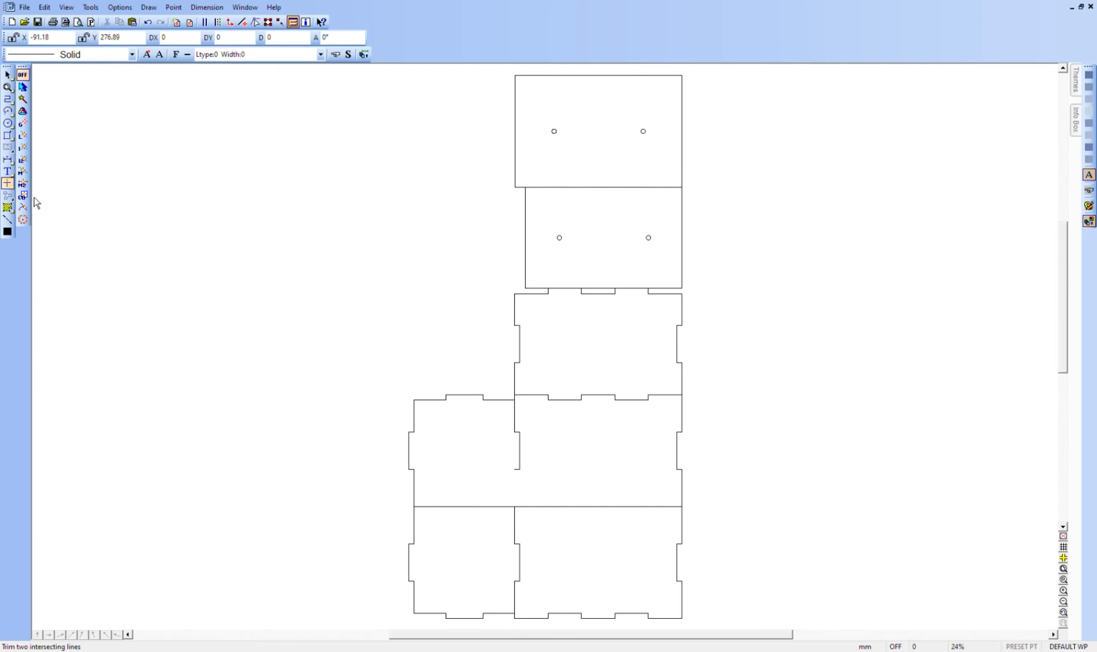
{"action": "left_click", "coordinate": [514, 521]}
{"action": "left_click", "coordinate": [516, 469]}
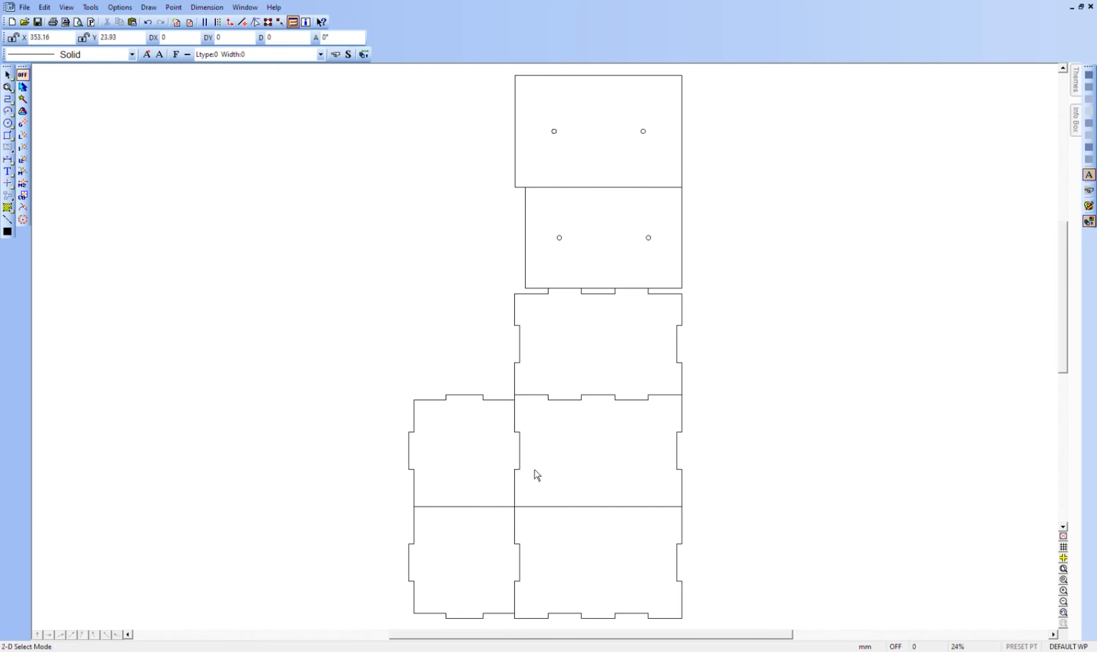
{"action": "left_click", "coordinate": [516, 499]}
{"action": "left_click", "coordinate": [535, 493]}
- Delete the line dividing the two small left panels, and extend the large panels' divider to the left outline with a two-line trim
{"action": "left_click", "coordinate": [500, 506]}
{"action": "key", "text": "Delete"}
{"action": "left_click", "coordinate": [9, 184]}
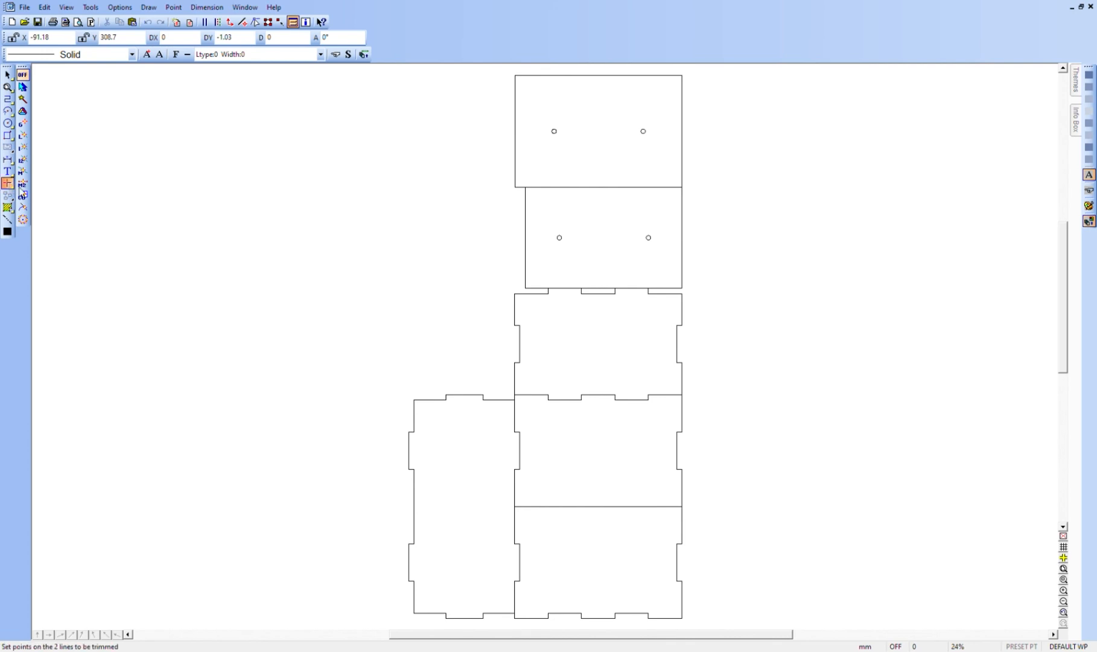
{"action": "left_click", "coordinate": [530, 510]}
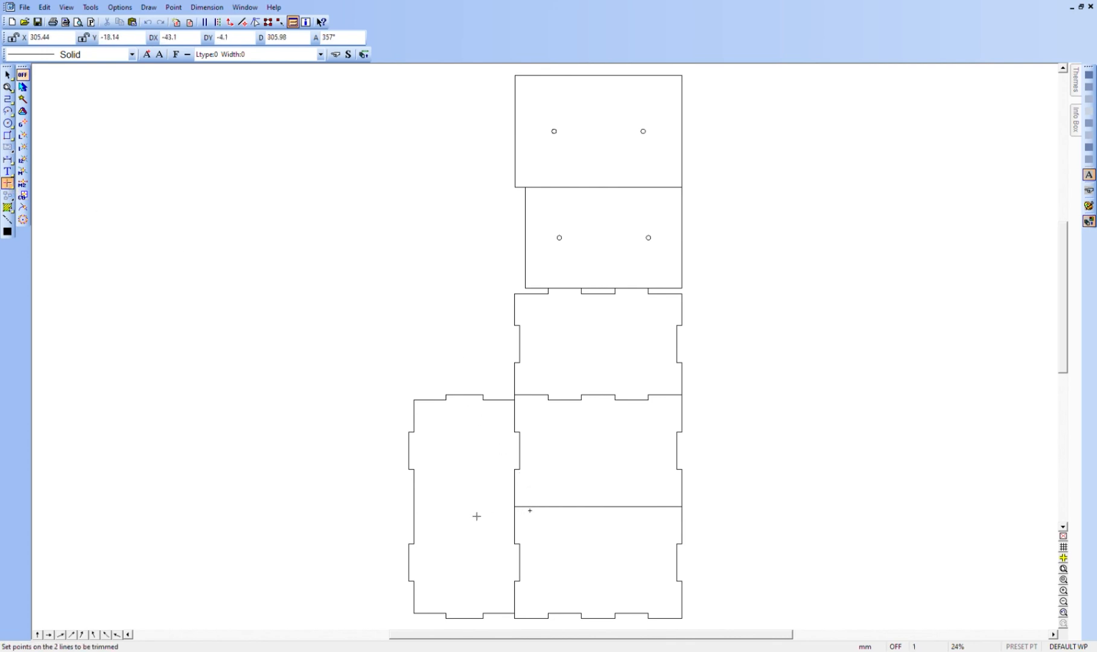
{"action": "left_click", "coordinate": [415, 520]}
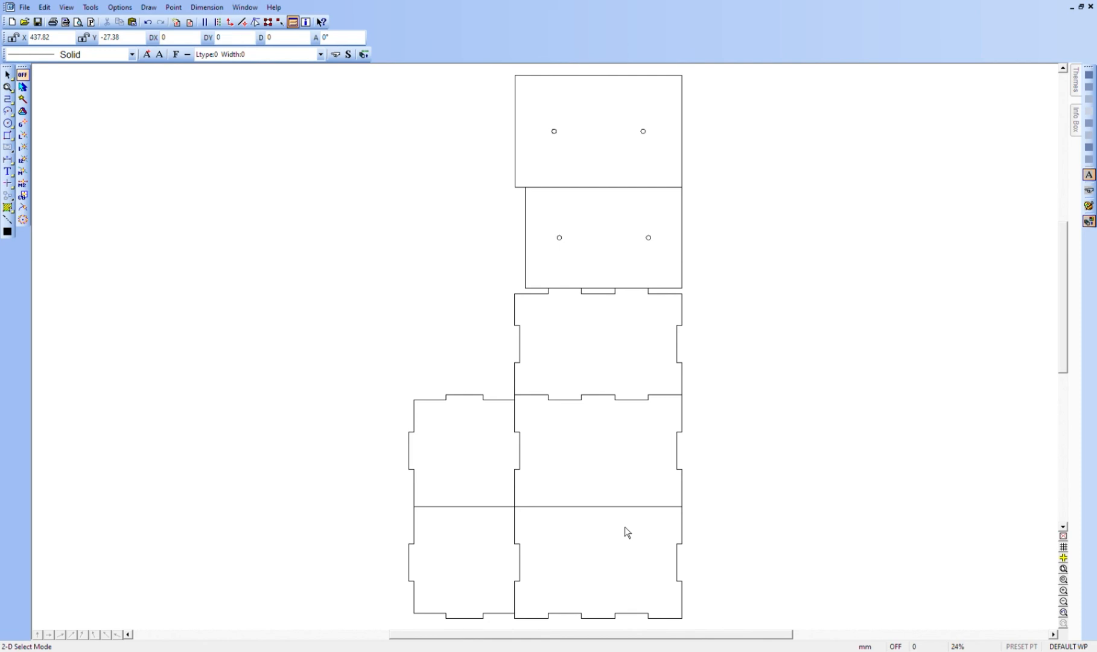
- Apply red to the pair of holes in each of the two upper plates
{"action": "left_click_drag", "start_coordinate": [535, 113], "coordinate": [659, 146]}
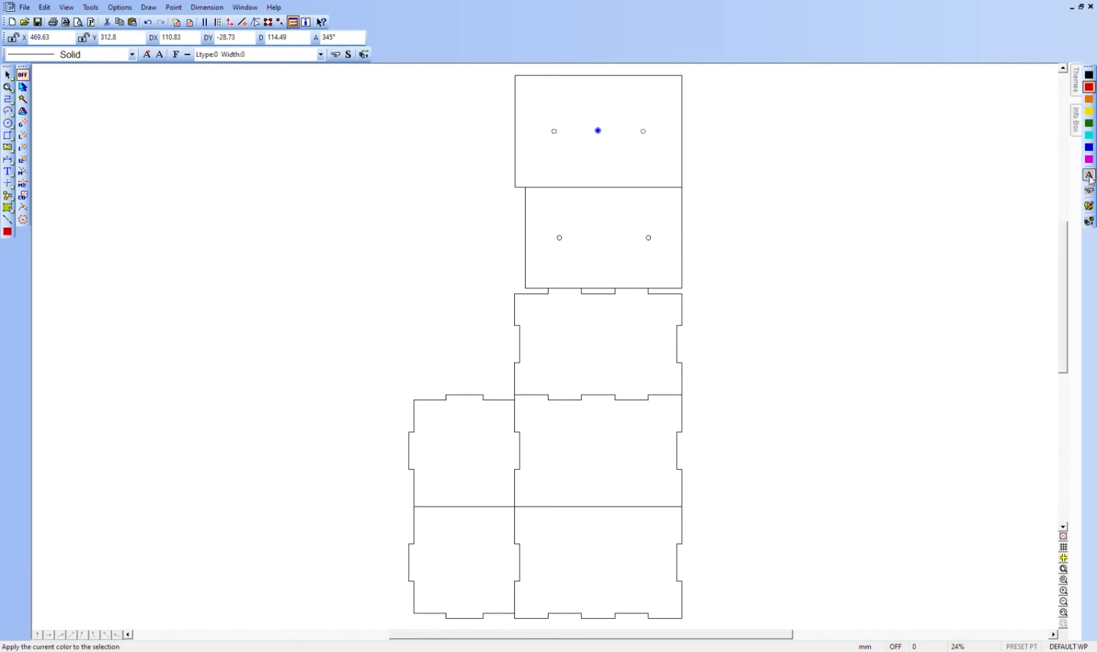
{"action": "left_click_drag", "start_coordinate": [546, 227], "coordinate": [679, 257]}
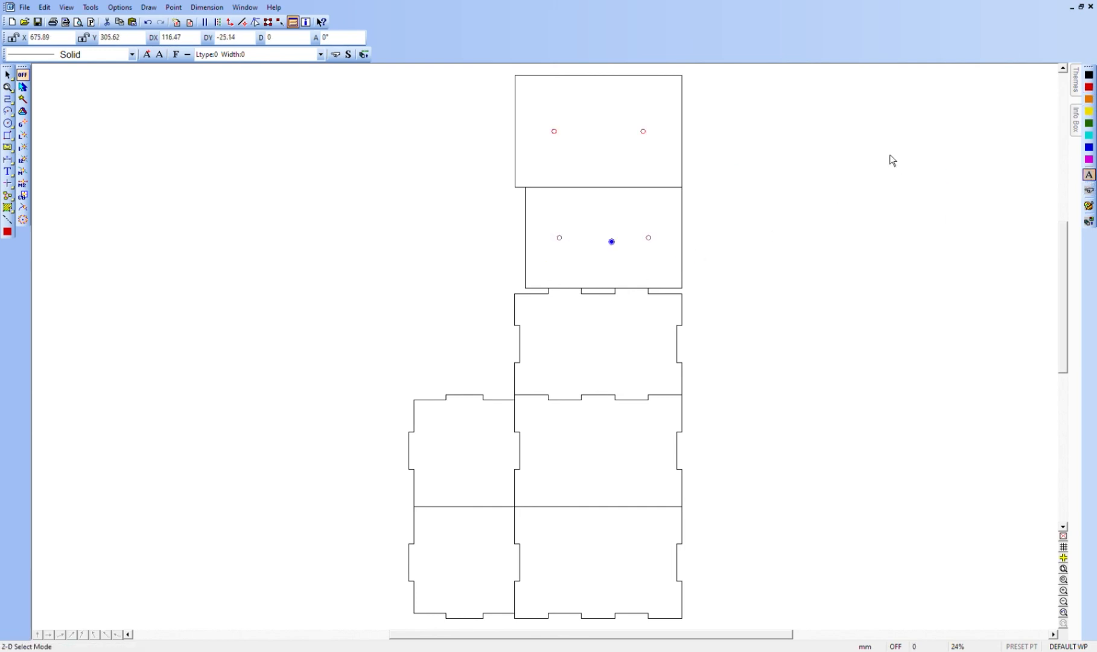
{"action": "left_click", "coordinate": [1089, 89]}
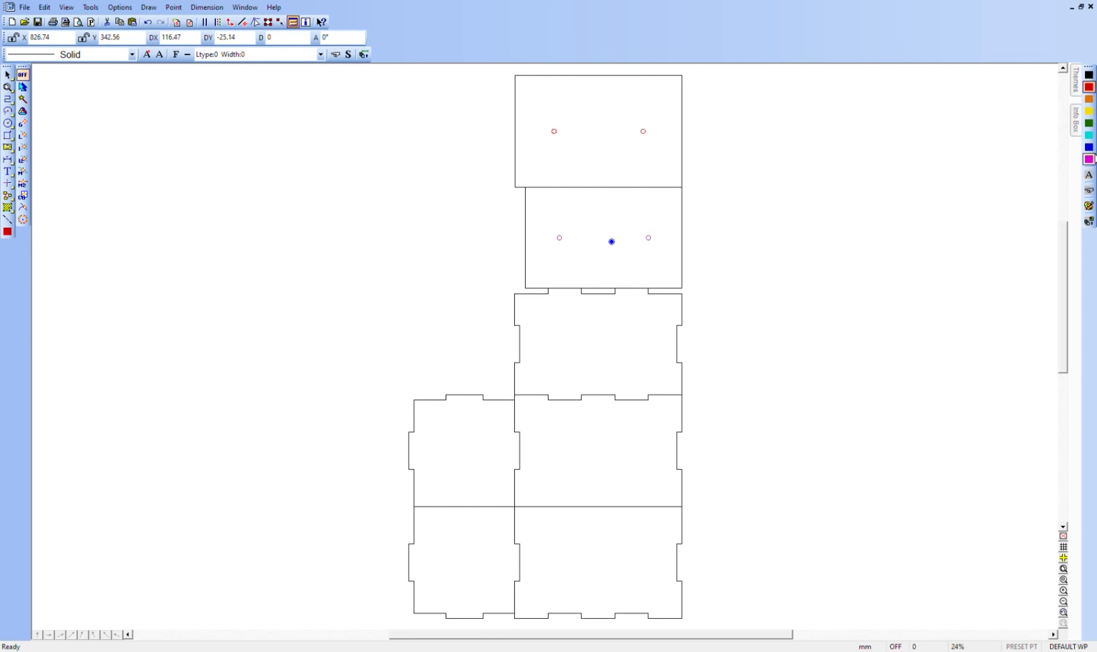
{"action": "left_click", "coordinate": [1089, 175]}
{"action": "left_click", "coordinate": [873, 266]}
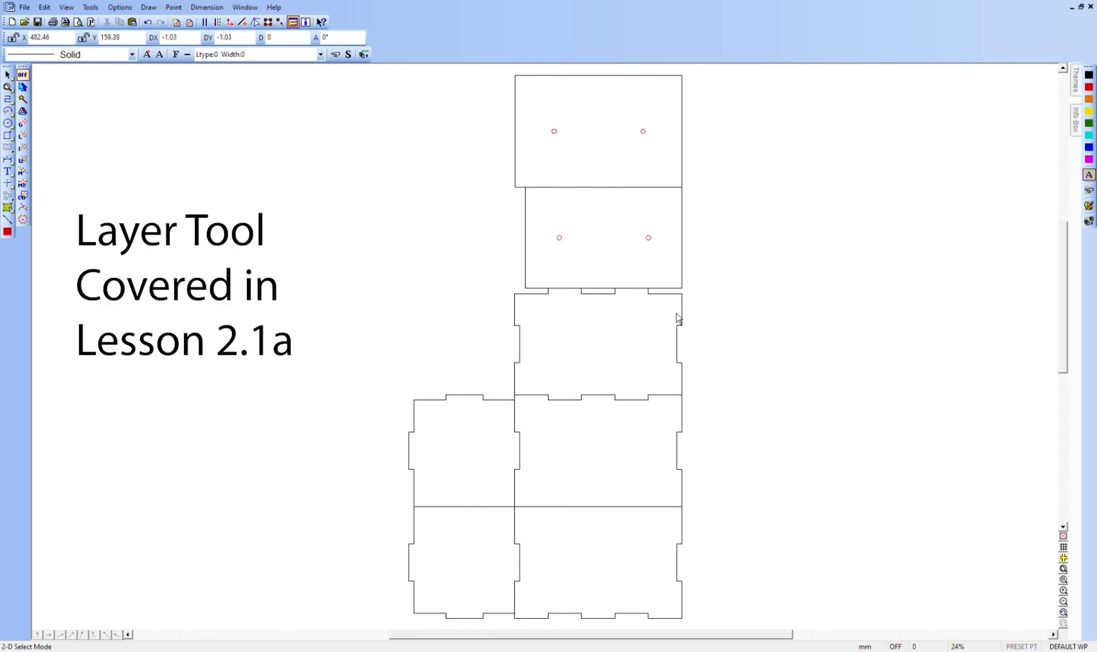